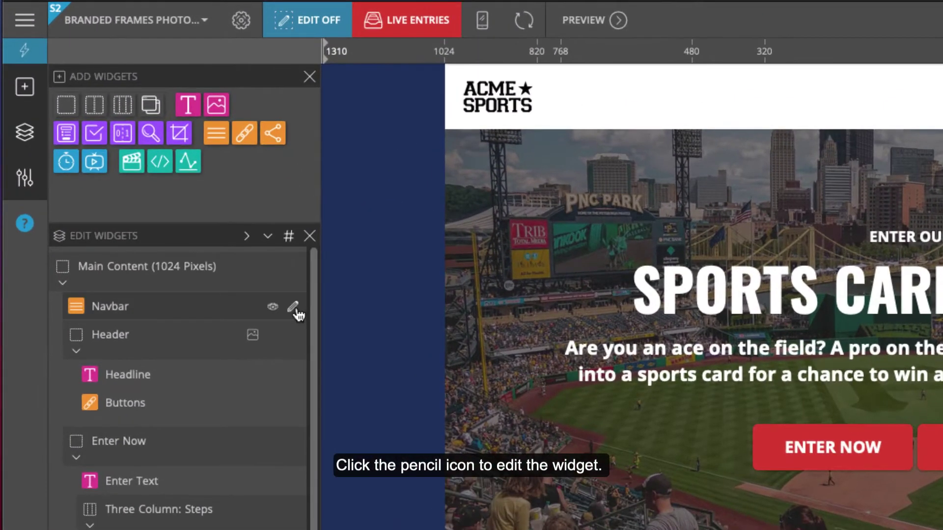
- Open the Navbar widget's settings to see its logo link and three social links
{"action": "left_click", "coordinate": [294, 306]}
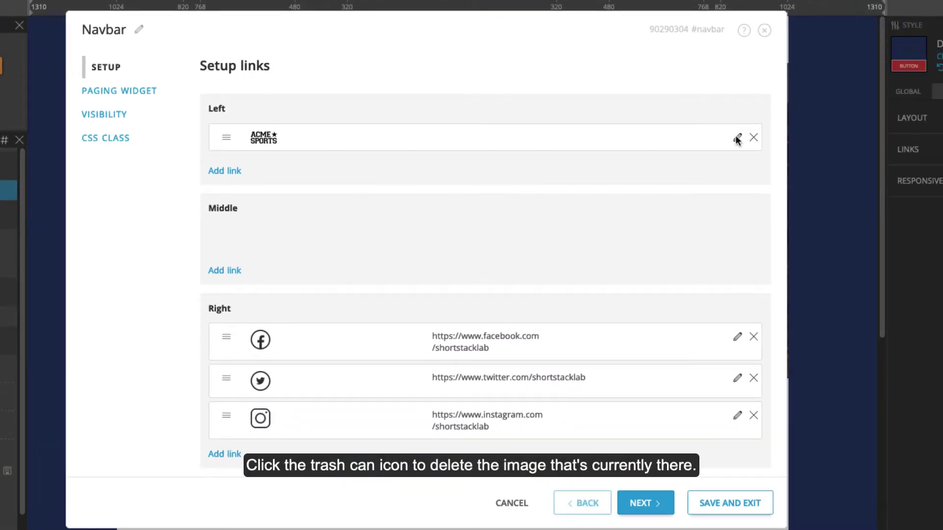
{"action": "left_click", "coordinate": [737, 137]}
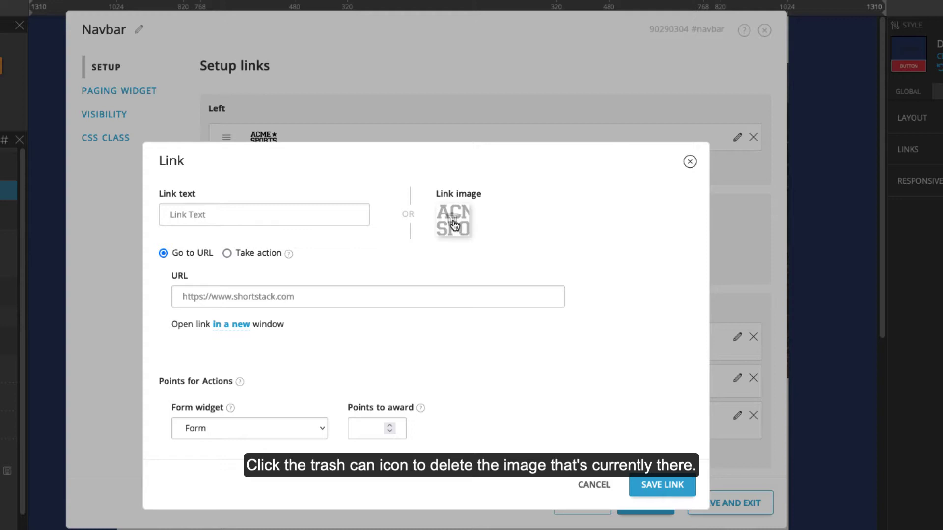
{"action": "left_click", "coordinate": [454, 221]}
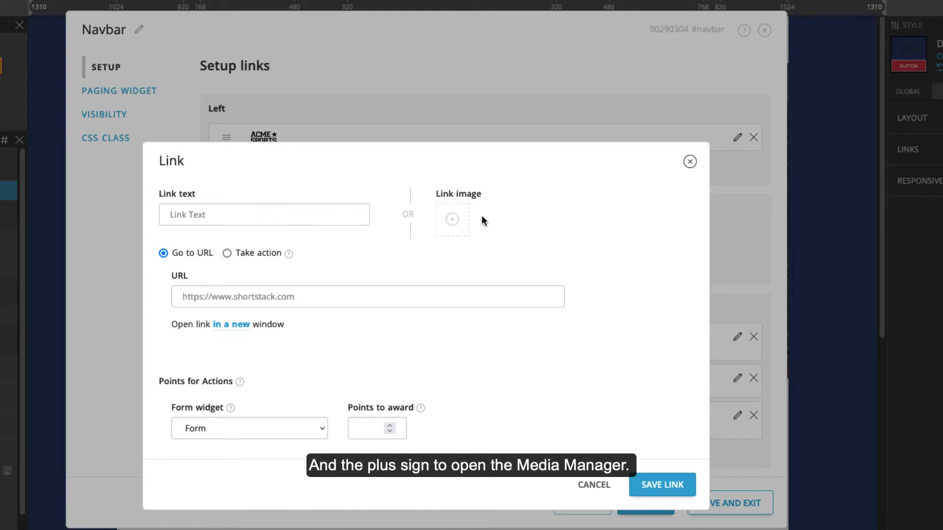
{"action": "left_click", "coordinate": [452, 220]}
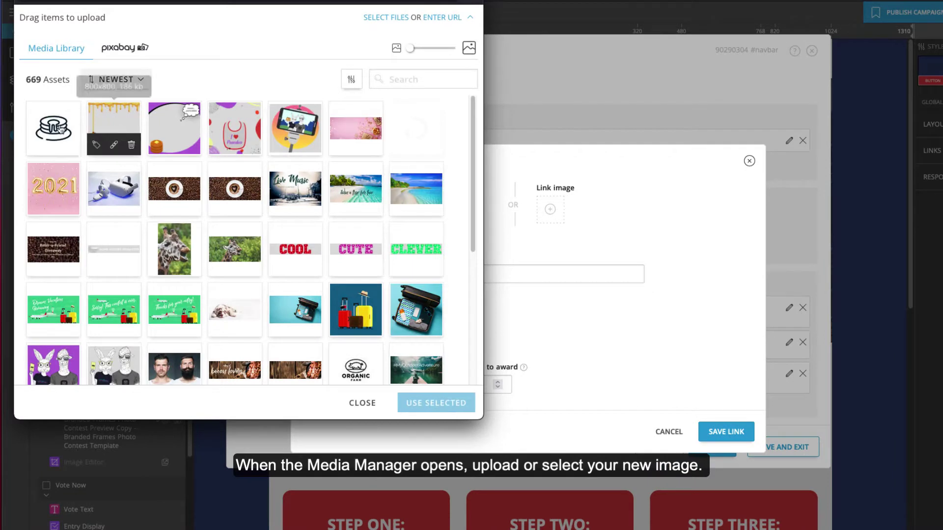
{"action": "left_click", "coordinate": [53, 127]}
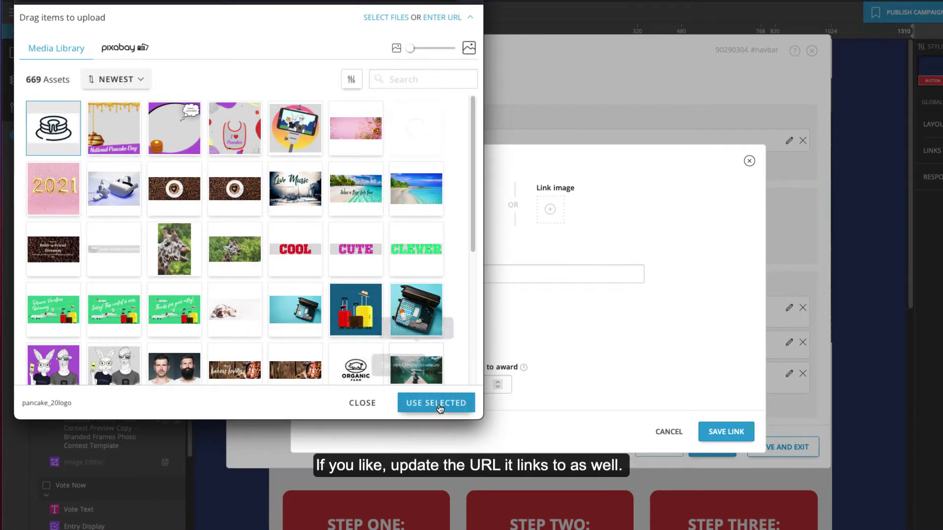
{"action": "left_click", "coordinate": [437, 401]}
{"action": "left_click", "coordinate": [418, 274]}
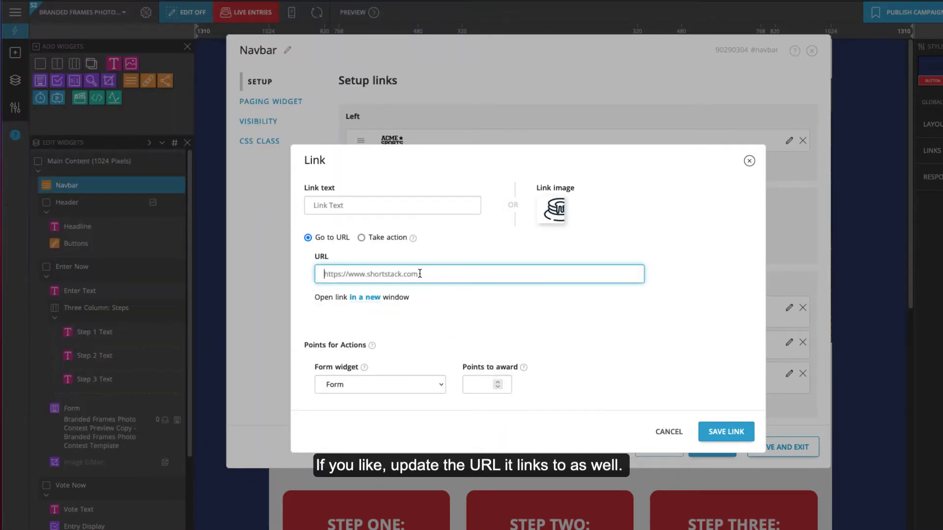
{"action": "type", "text": "https://www.pancakesallday.com"}
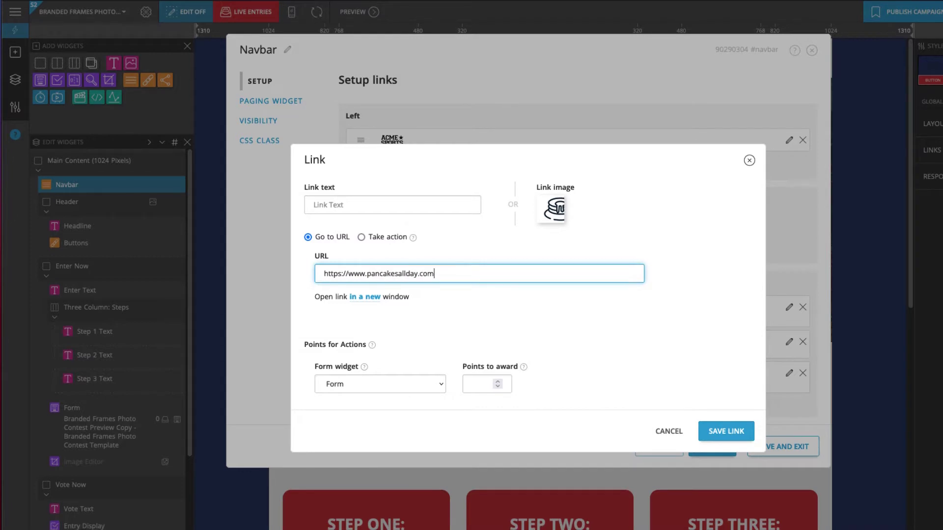
{"action": "left_click", "coordinate": [724, 431]}
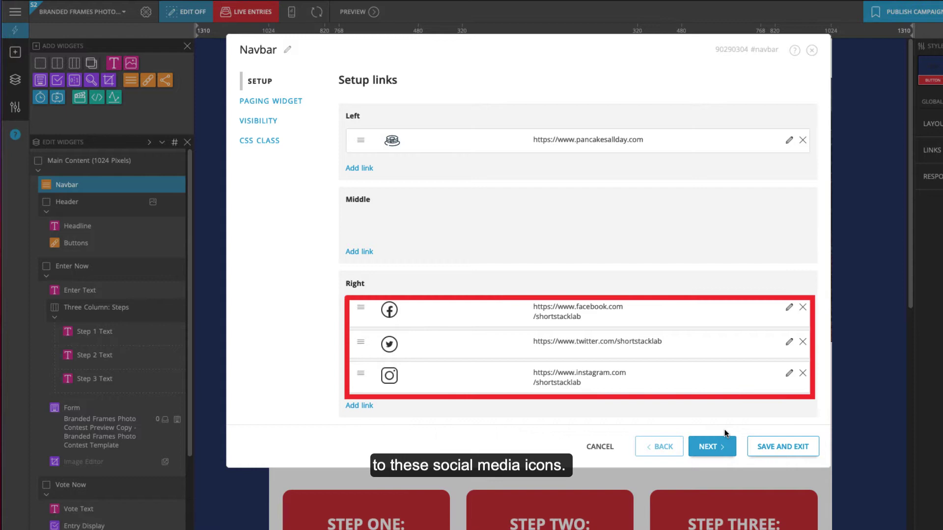
- Point the Facebook link to facebook.com/pancakesallday
{"action": "left_click", "coordinate": [788, 307]}
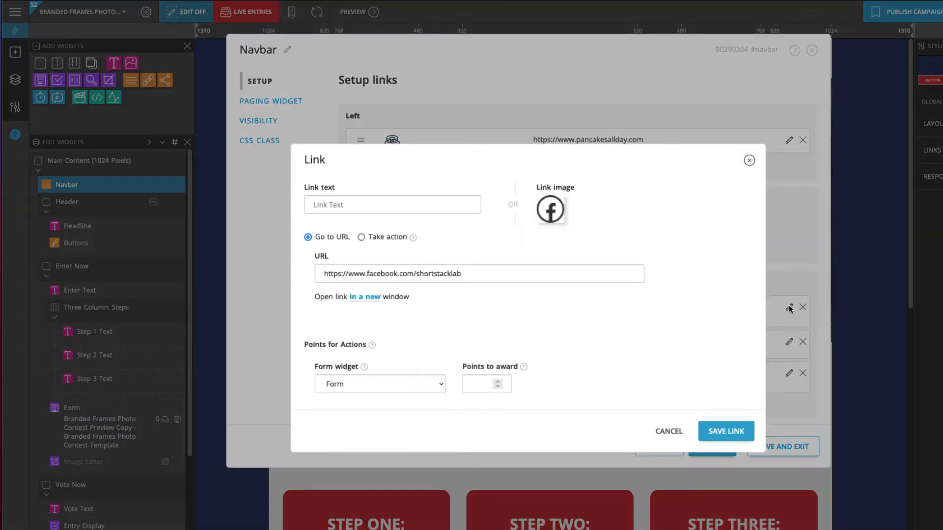
{"action": "left_click_drag", "start_coordinate": [499, 276], "coordinate": [416, 274]}
{"action": "type", "text": "pancakes"}
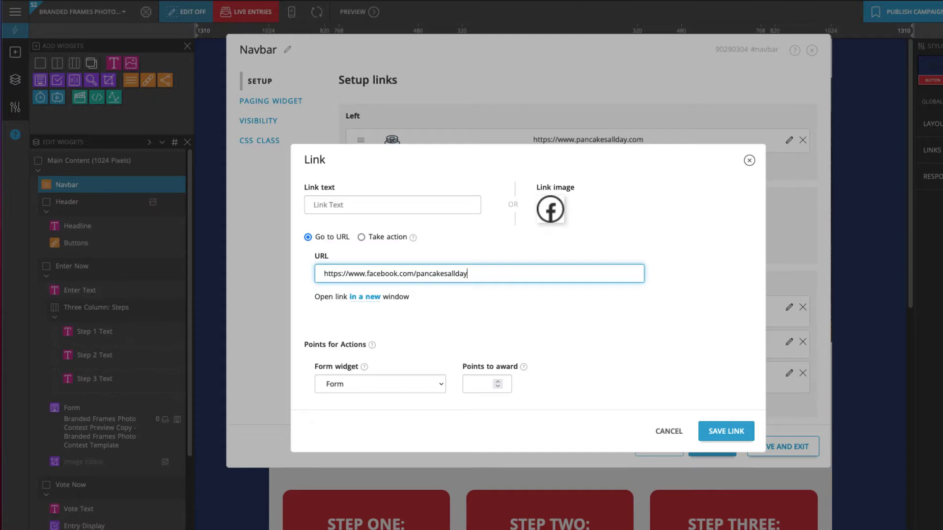
{"action": "left_click", "coordinate": [730, 427]}
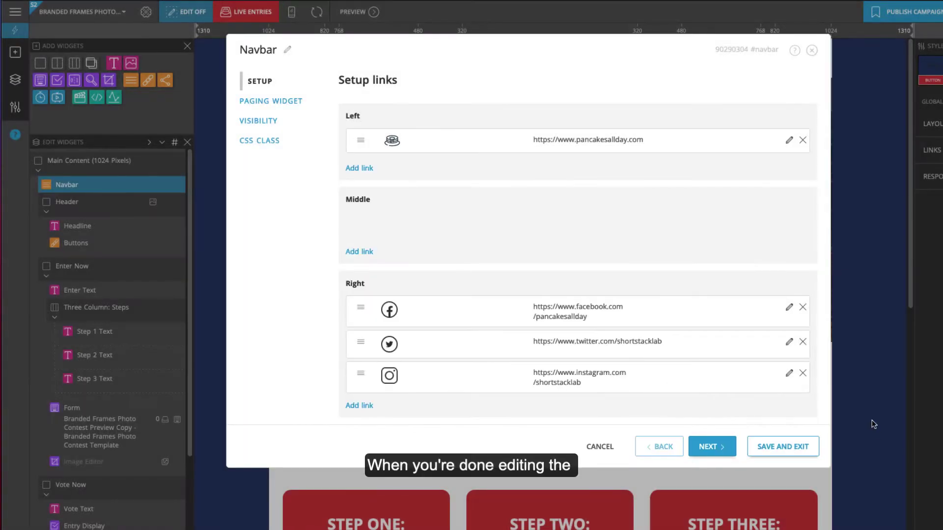
- Save the navbar, then retitle the Headline 'NATIONAL PANCAKE DAY GIVEAWAY' with a South Hamilton brunch-for-four tagline
{"action": "left_click", "coordinate": [792, 448]}
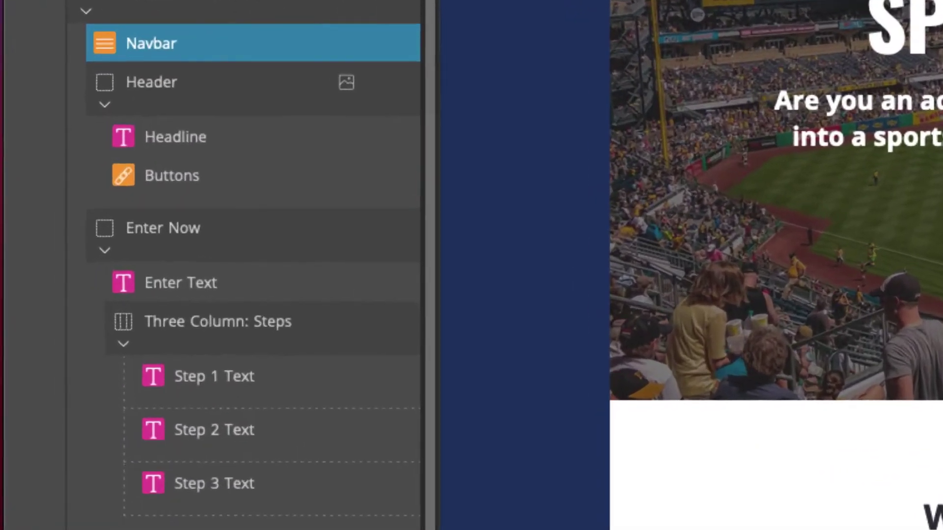
{"action": "left_click", "coordinate": [401, 134]}
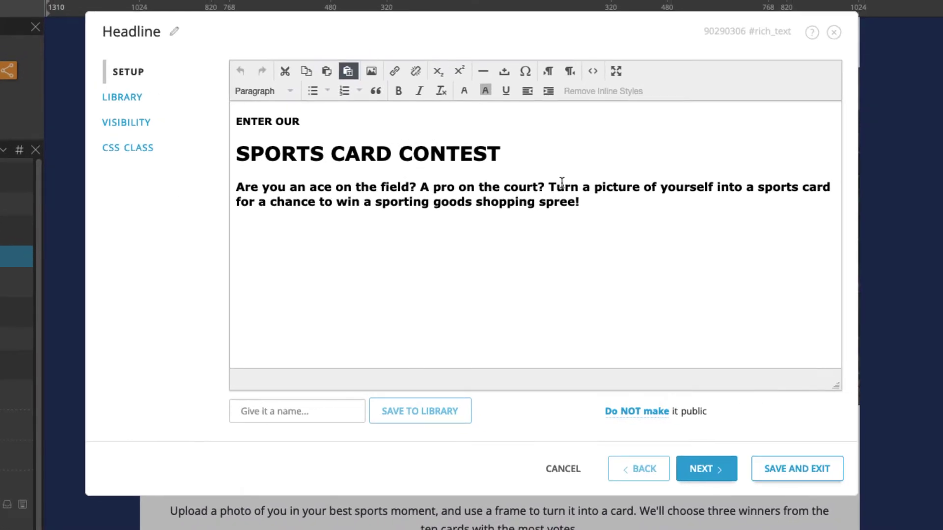
{"action": "key", "text": "BackSpace"}
{"action": "type", "text": "NATIONAL PANCAKE DAY GIVEAWAY"}
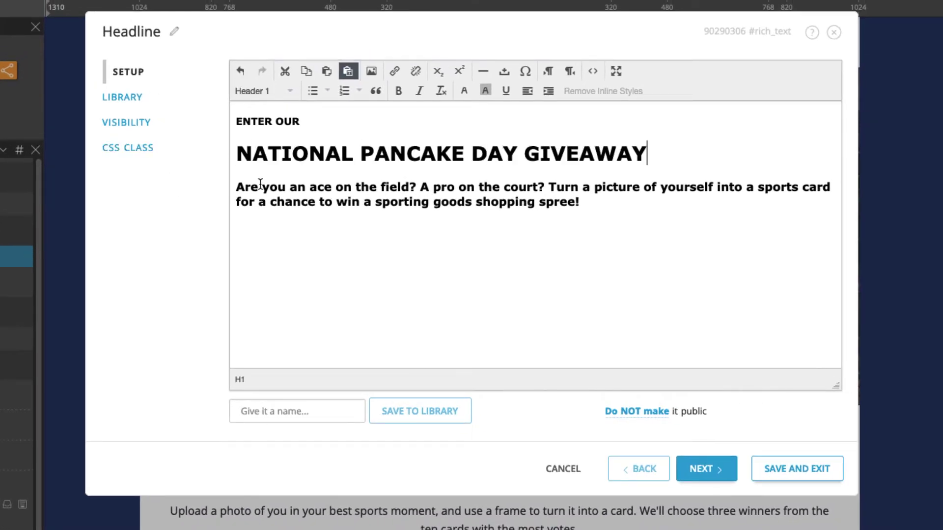
{"action": "triple_click", "coordinate": [258, 186]}
{"action": "type", "text": "Love pancakes? 'Course you do. En"}
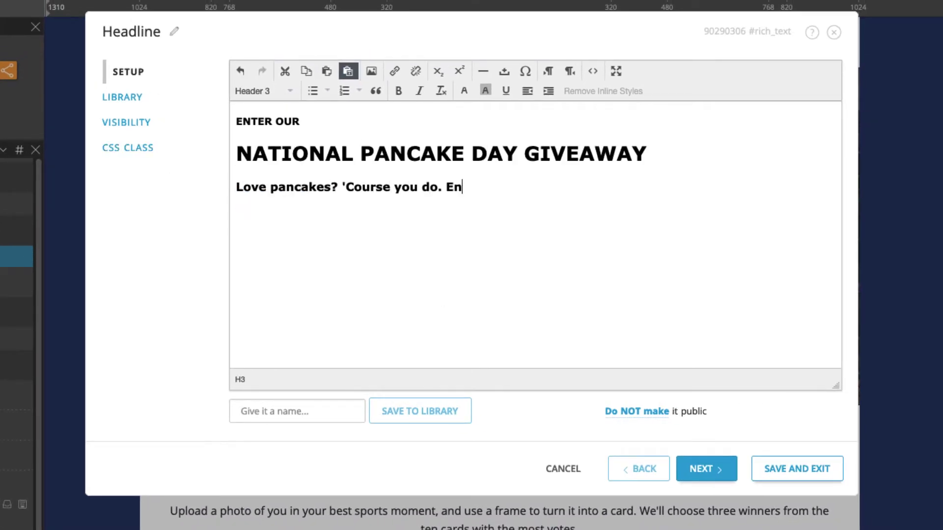
{"action": "type", "text": "ter to win brunch for four at our new location in South H"}
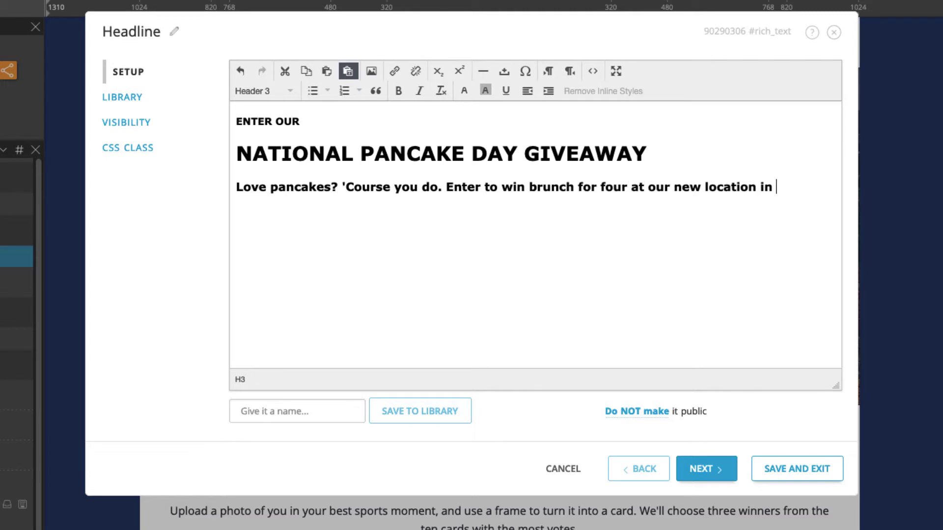
{"action": "type", "text": "amilton."}
{"action": "left_click", "coordinate": [800, 469]}
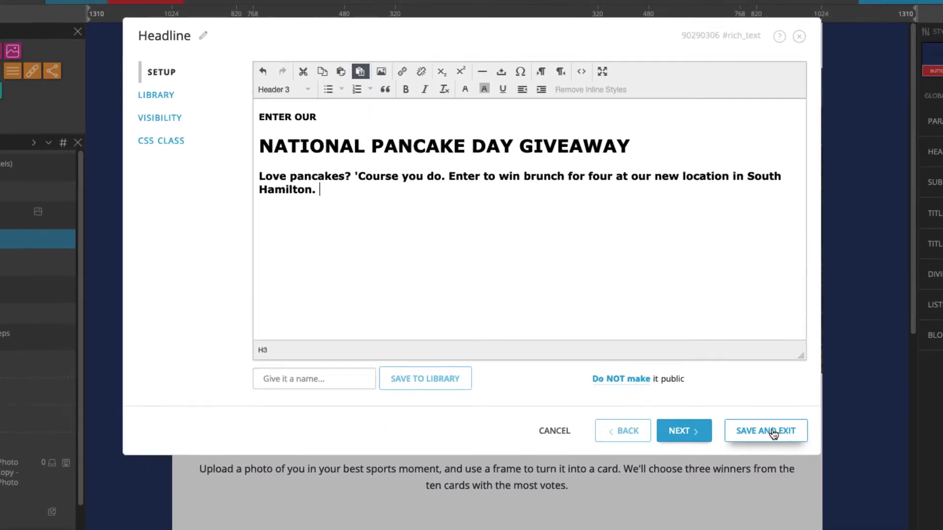
{"action": "scroll", "coordinate": [827, 494], "scroll_direction": "down", "scroll_amount": 2}
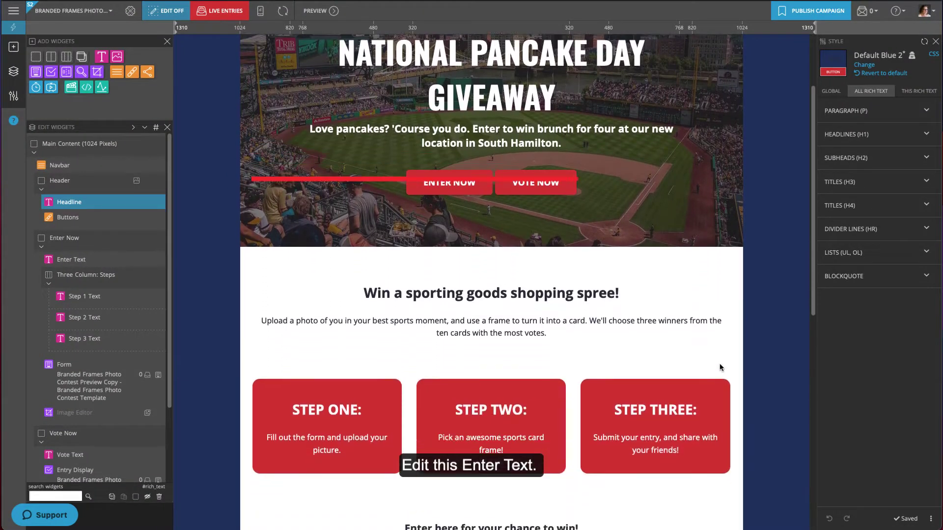
{"action": "scroll", "coordinate": [719, 367], "scroll_direction": "down", "scroll_amount": 2}
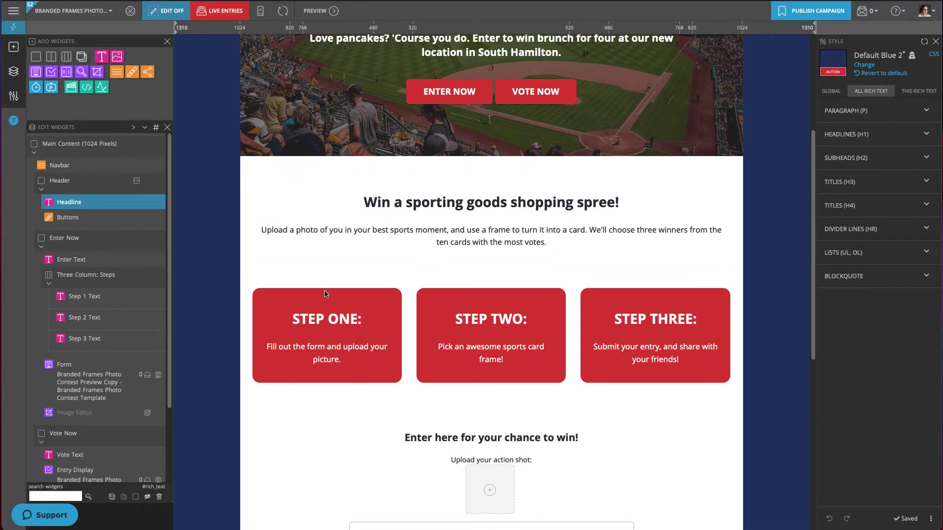
- Change the entry heading to 'Win brunch for four!' with a National Pancake Day photo-frames blurb
{"action": "left_click", "coordinate": [158, 260]}
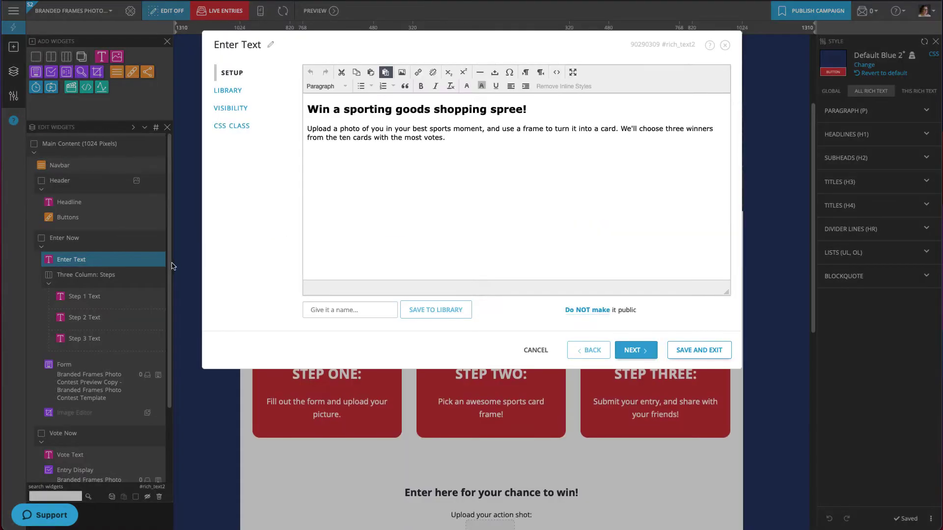
{"action": "left_click_drag", "start_coordinate": [522, 109], "coordinate": [330, 109]}
{"action": "type", "text": "brunch for four"}
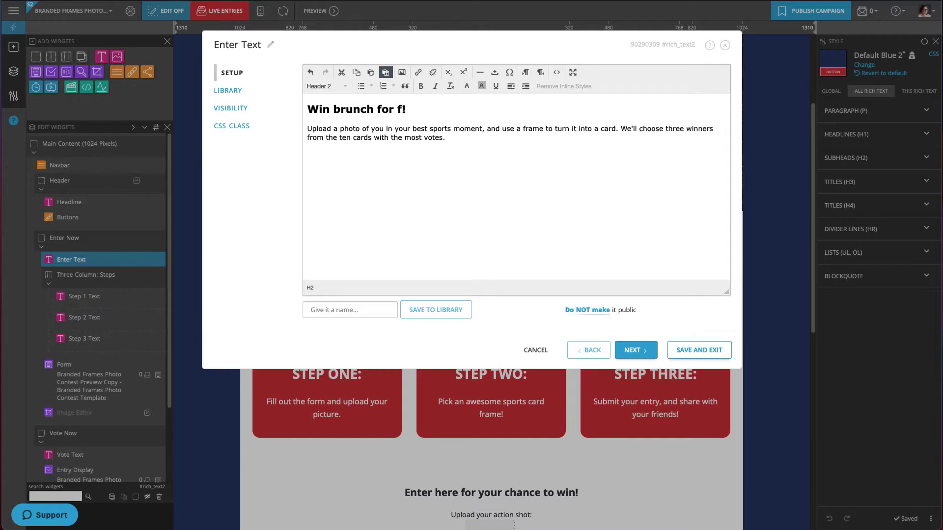
{"action": "left_click_drag", "start_coordinate": [445, 138], "coordinate": [373, 129]}
{"action": "type", "text": "you and add one of our"}
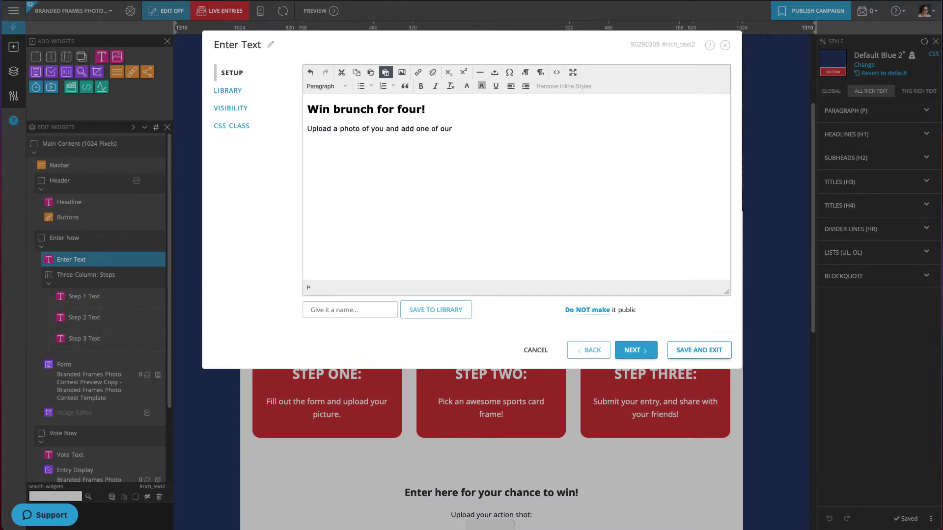
{"action": "type", "text": " National Pancake Day photo frames for a chance to "}
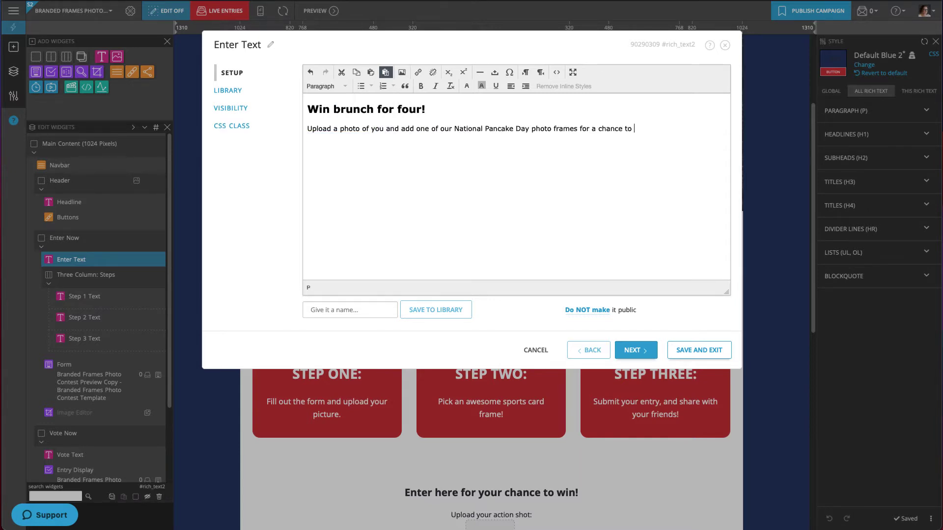
{"action": "type", "text": "win your favorite meal with 3 of your favorite people."}
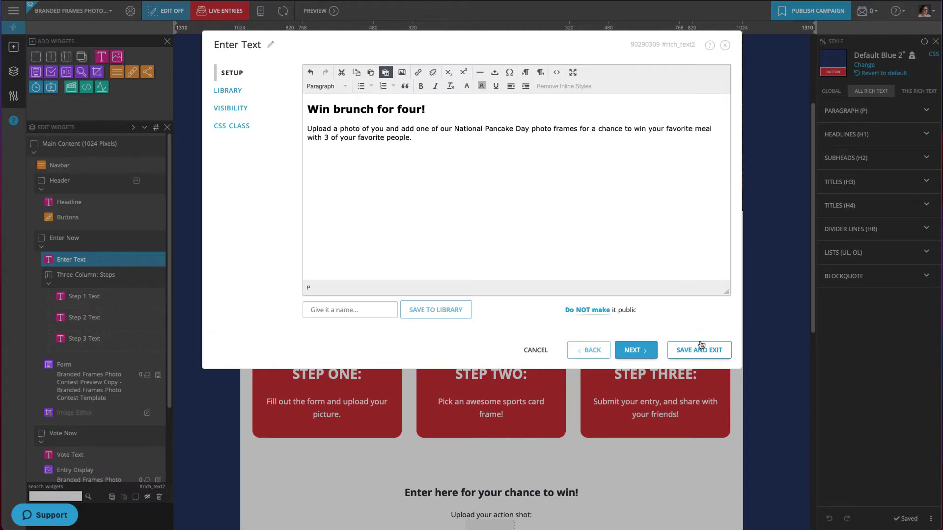
{"action": "left_click", "coordinate": [701, 349]}
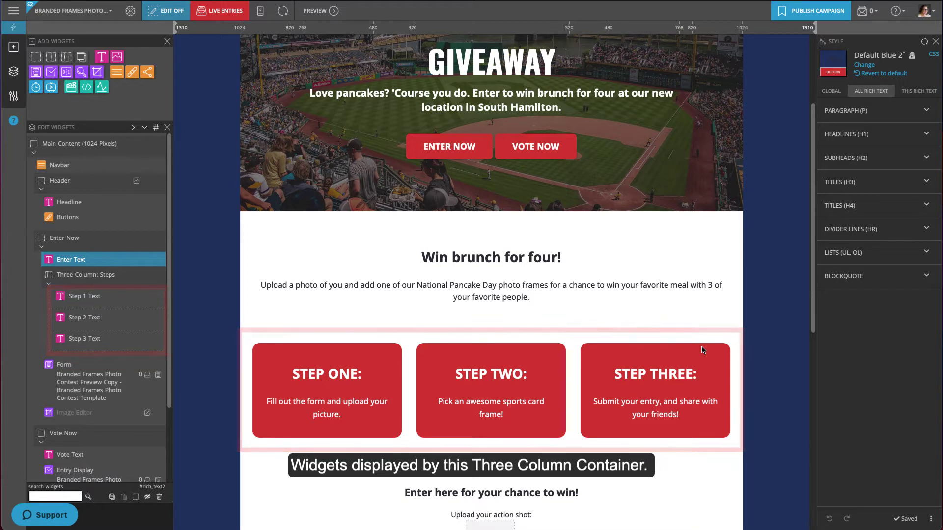
- Replace 'sports card' with 'Pancake Day' in the Step 2 text
{"action": "left_click", "coordinate": [161, 320]}
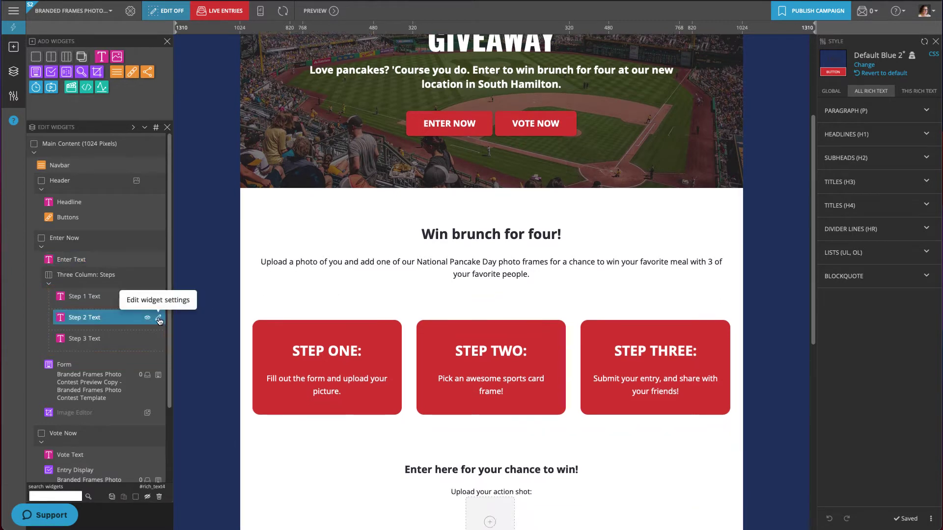
{"action": "left_click_drag", "start_coordinate": [407, 129], "coordinate": [369, 129]}
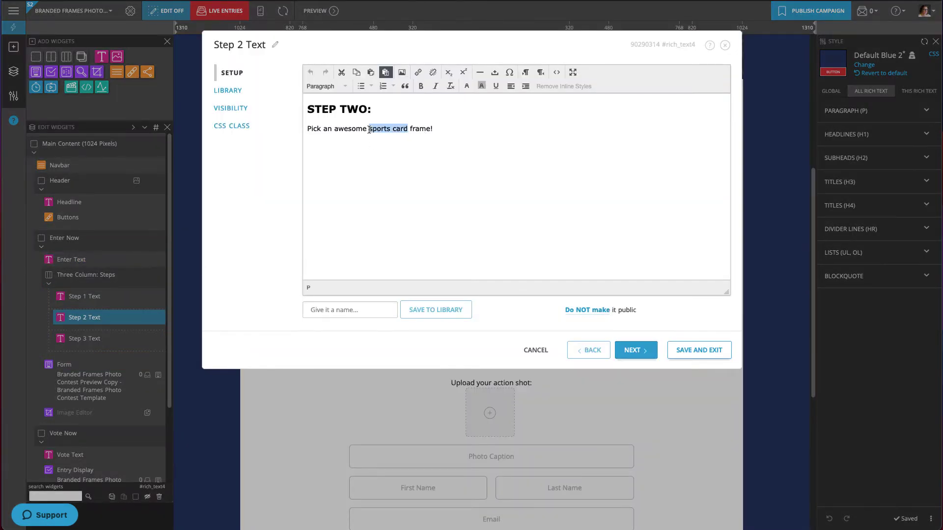
{"action": "type", "text": "Pancake Day"}
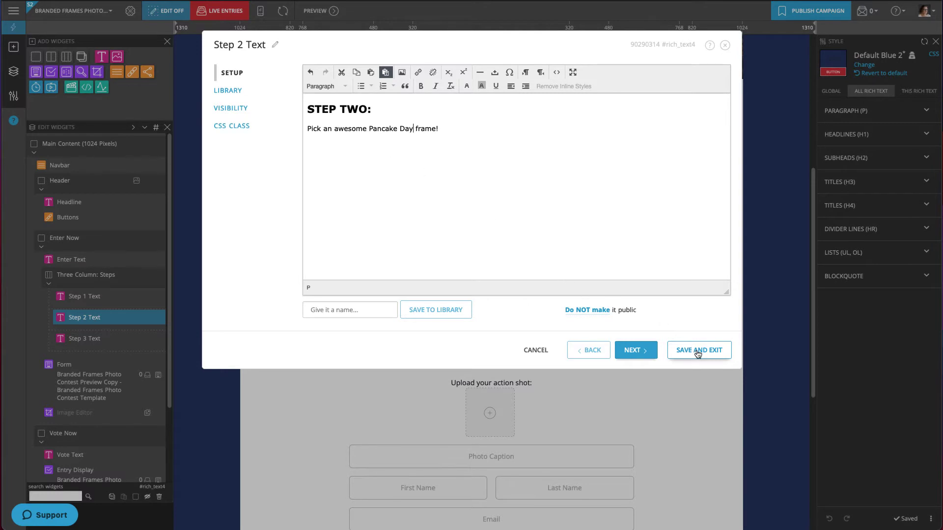
{"action": "left_click", "coordinate": [698, 350]}
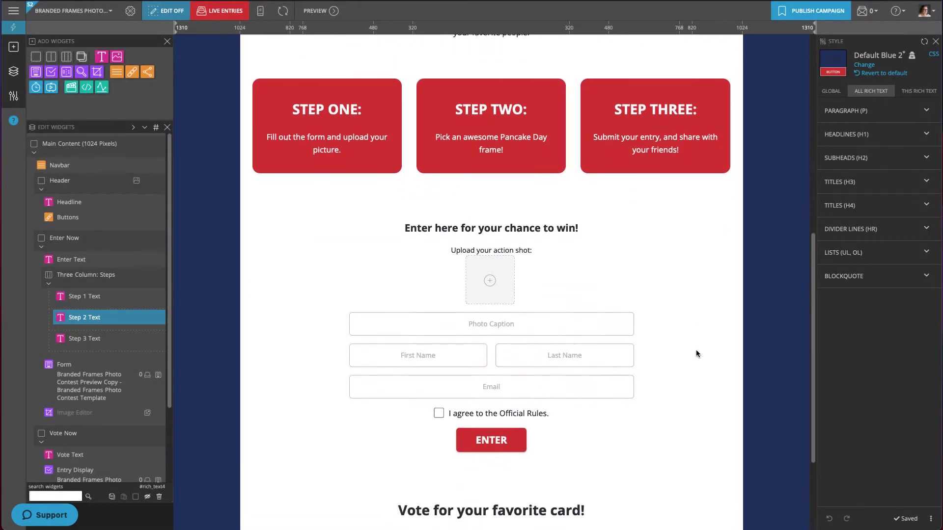
- Add a 'Subscribe to our email list' checkbox field below the Email field in the entry form
{"action": "scroll", "coordinate": [696, 349], "scroll_direction": "down", "scroll_amount": 2}
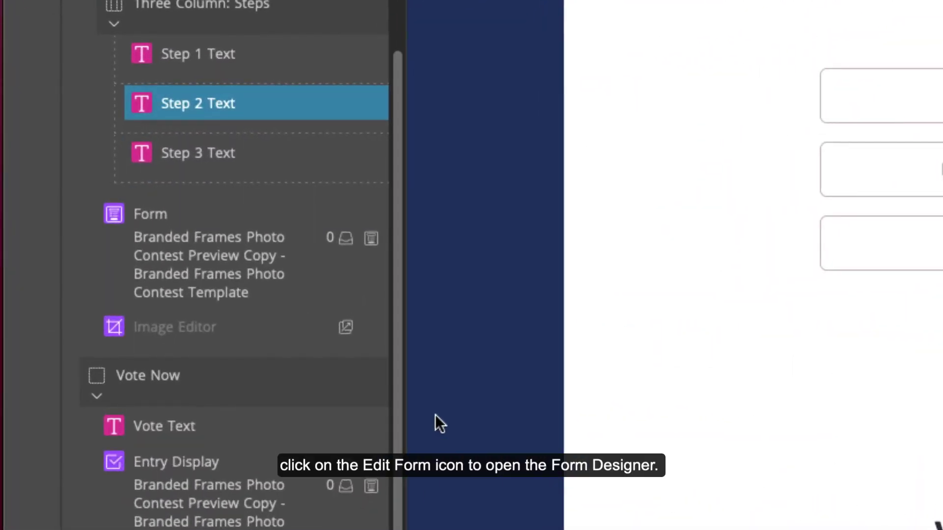
{"action": "left_click", "coordinate": [372, 240]}
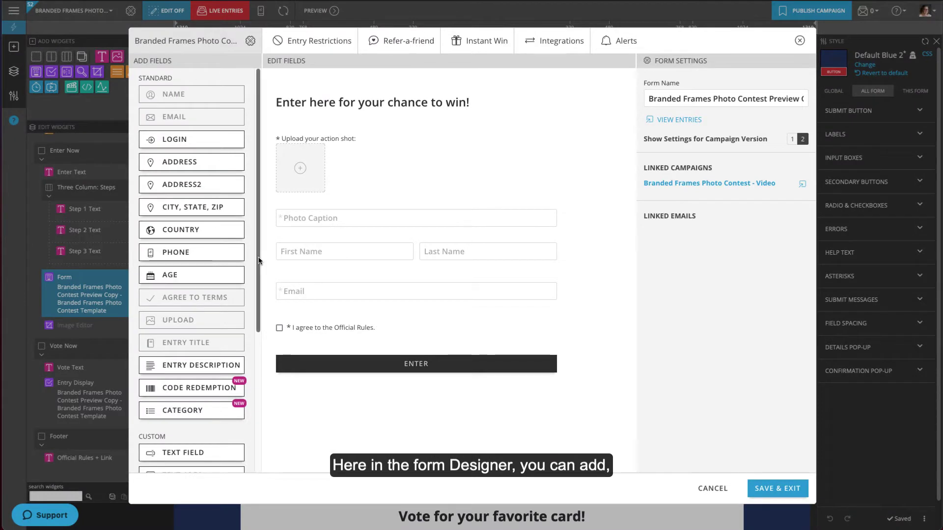
{"action": "scroll", "coordinate": [258, 267], "scroll_direction": "down", "scroll_amount": 4}
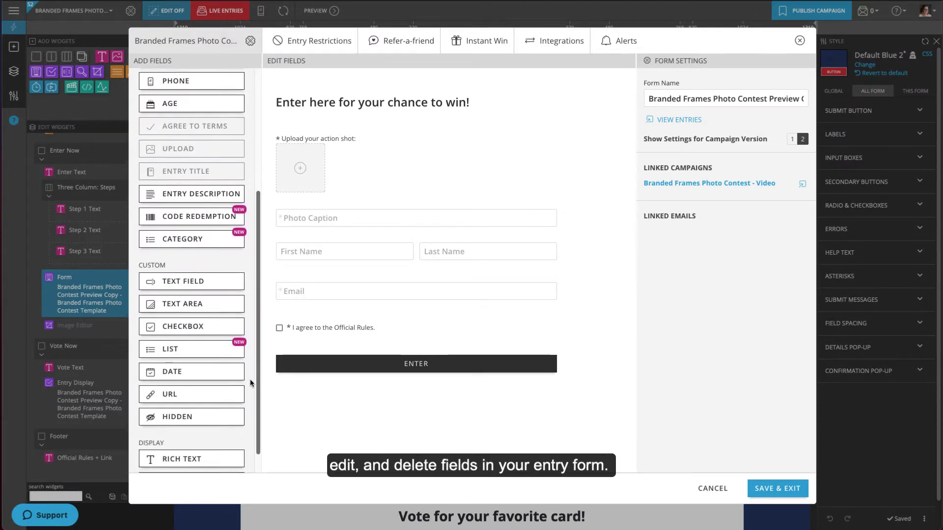
{"action": "left_click_drag", "start_coordinate": [190, 328], "coordinate": [332, 311]}
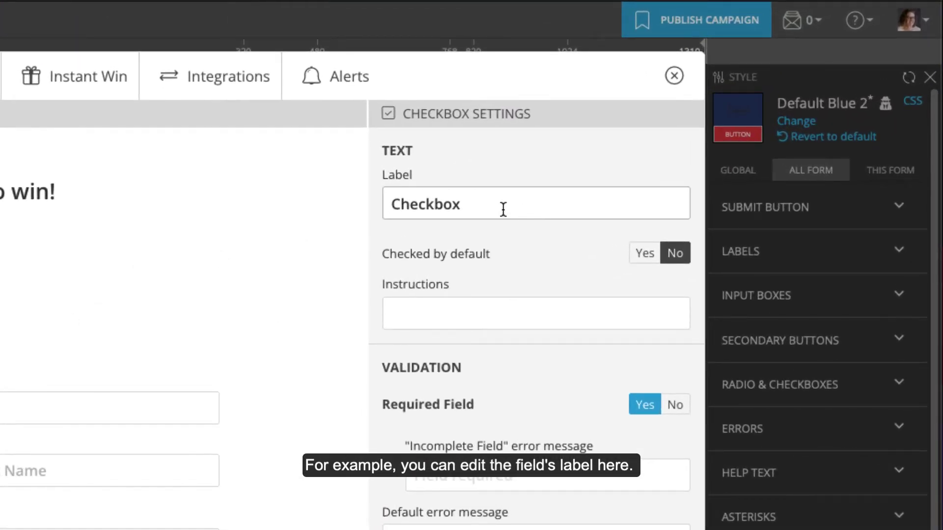
{"action": "double_click", "coordinate": [502, 207]}
{"action": "type", "text": "Subscribe to our email list"}
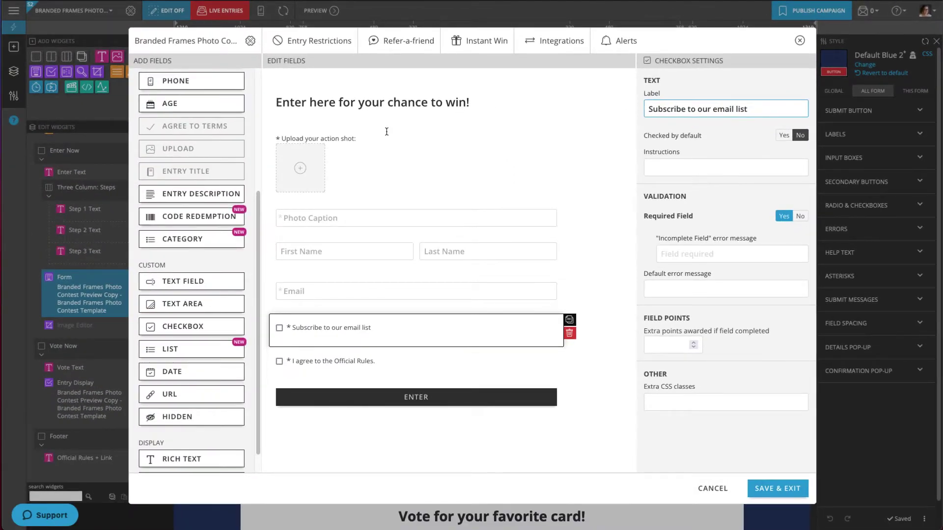
- Set the photo upload field to accept PNG and GIF but not JPEG
{"action": "left_click", "coordinate": [387, 132]}
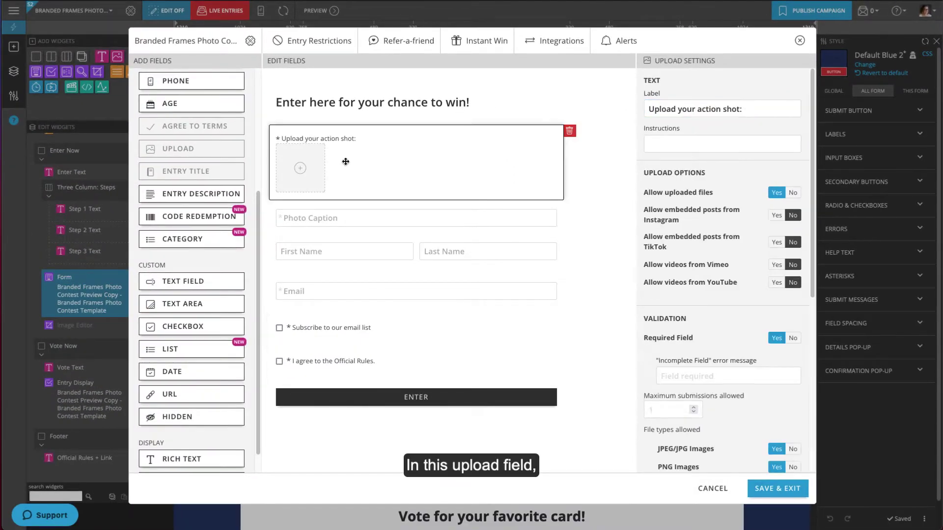
{"action": "scroll", "coordinate": [590, 161], "scroll_direction": "down", "scroll_amount": 5}
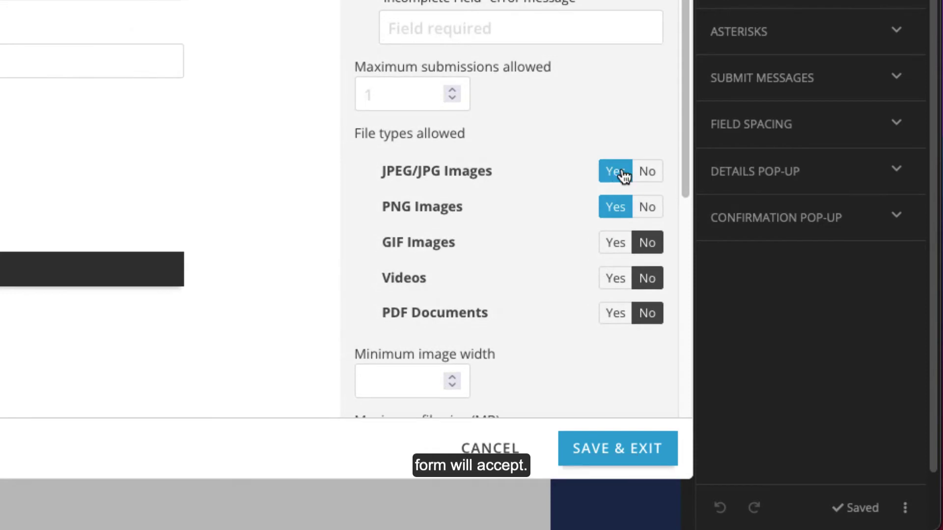
{"action": "left_click", "coordinate": [647, 173]}
{"action": "left_click", "coordinate": [615, 243]}
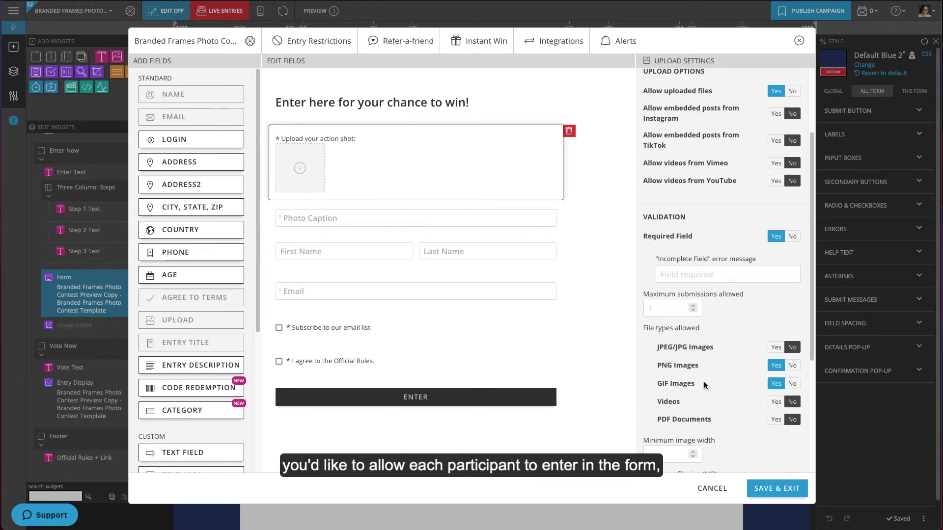
{"action": "left_click", "coordinate": [297, 43]}
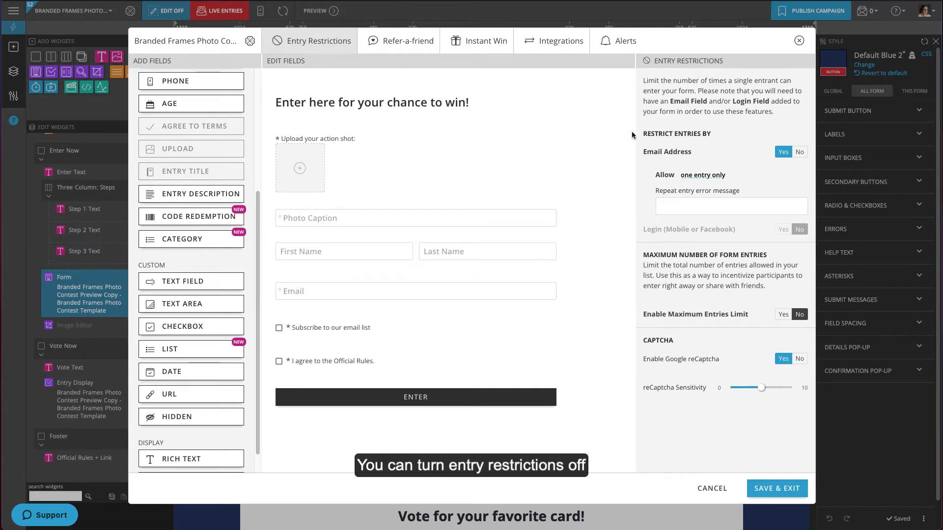
- Keep one entry per entrant, send new-entry alerts to the owner's email address, and save the form
{"action": "left_click", "coordinate": [703, 175]}
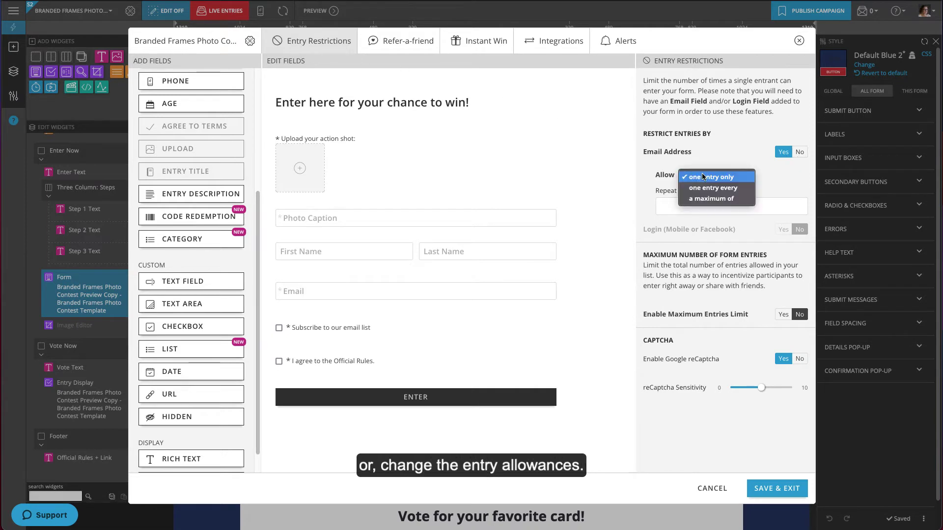
{"action": "left_click", "coordinate": [740, 179]}
{"action": "left_click", "coordinate": [625, 44]}
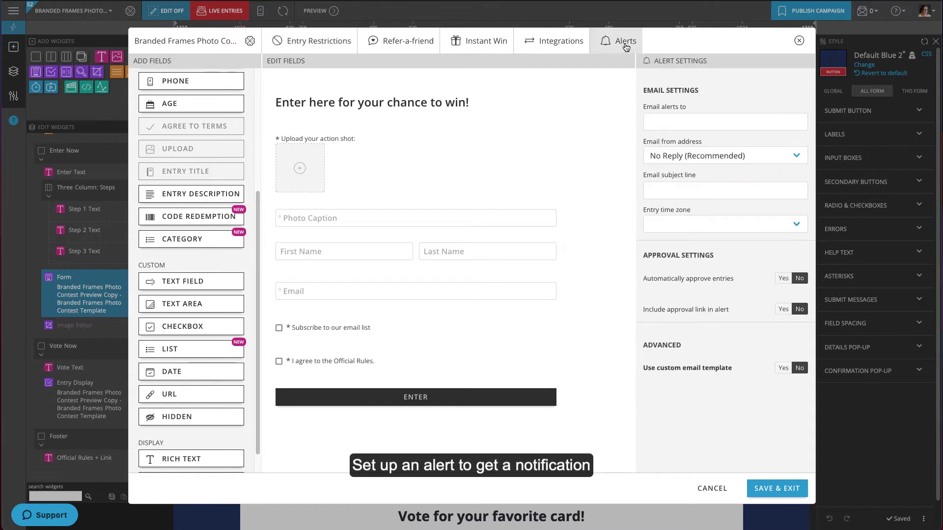
{"action": "left_click", "coordinate": [665, 123]}
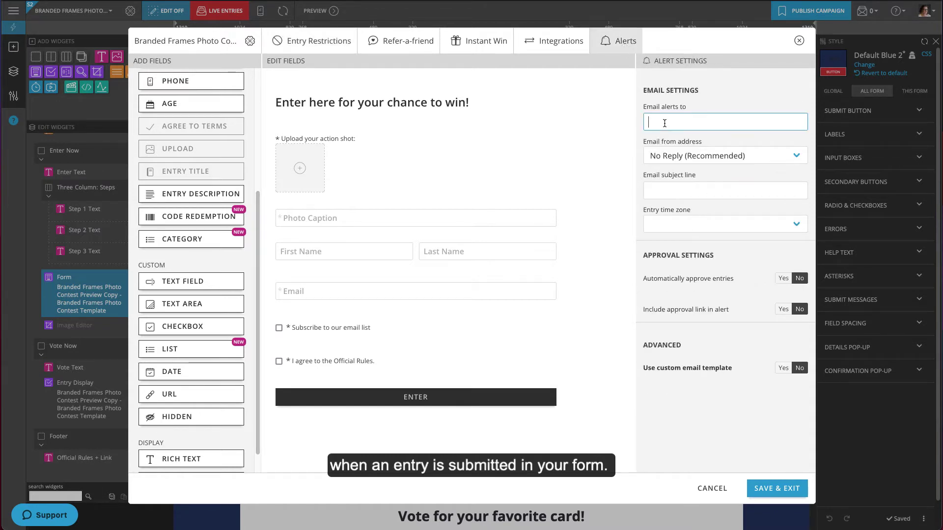
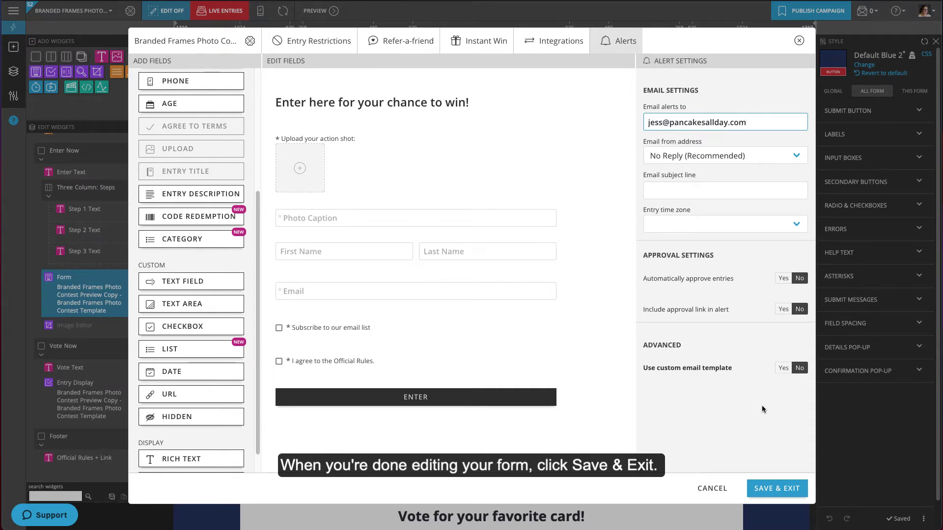
{"action": "left_click", "coordinate": [789, 485]}
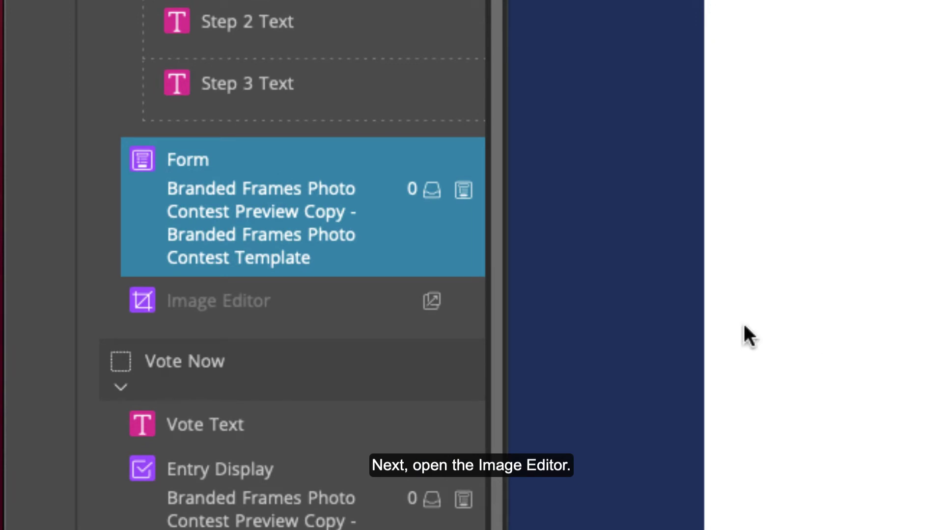
- Delete the three old frames from the Image Editor widget's frame options
{"action": "left_click", "coordinate": [464, 301]}
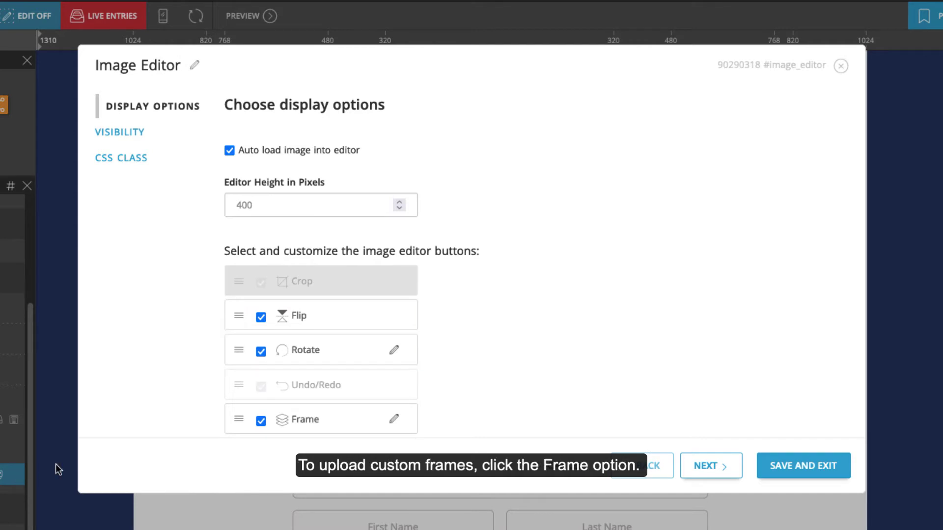
{"action": "left_click", "coordinate": [395, 420]}
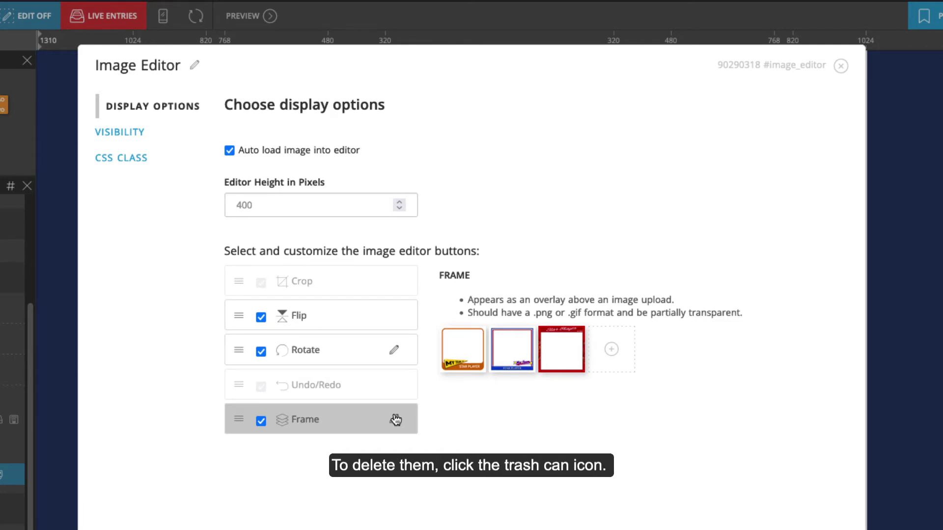
{"action": "left_click", "coordinate": [461, 351]}
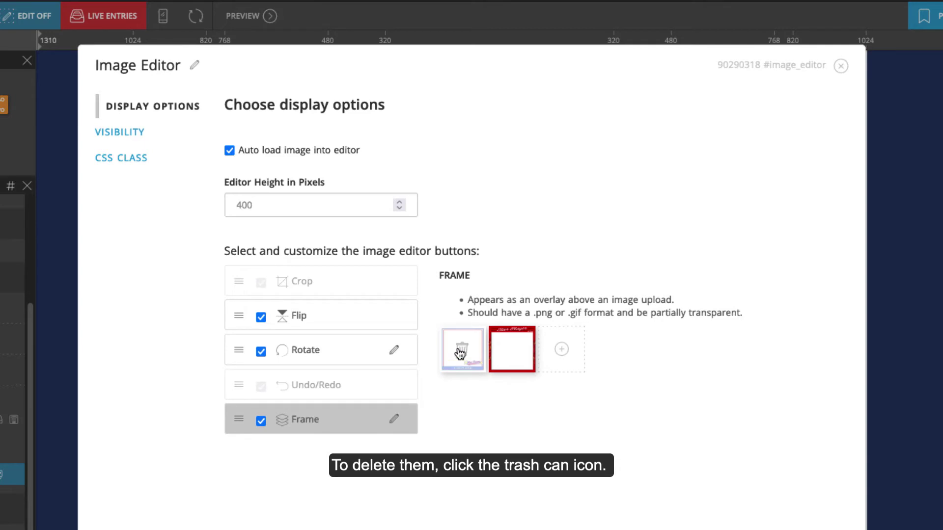
{"action": "left_click", "coordinate": [462, 351]}
{"action": "left_click", "coordinate": [461, 350]}
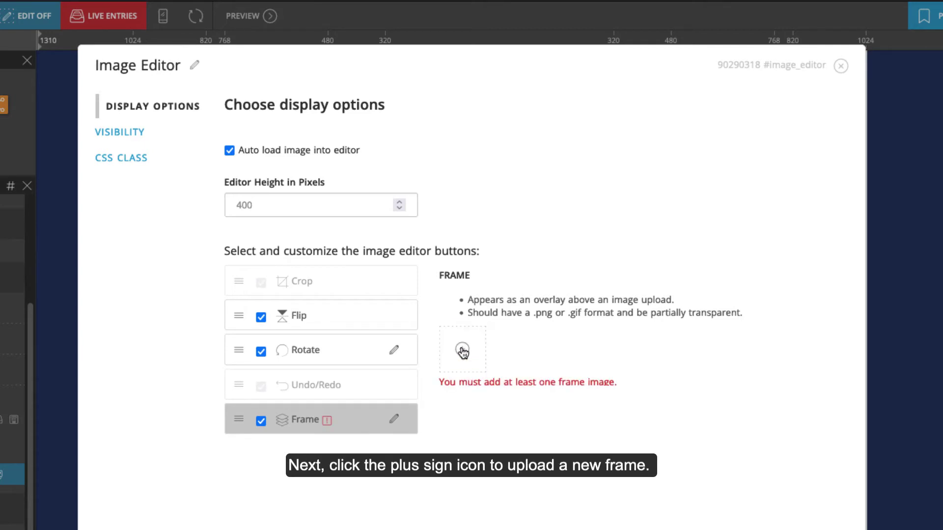
- Add the pancake-drip, purple speech-bubble and original_frame_204 bib frames from the Media Library
{"action": "left_click", "coordinate": [462, 350]}
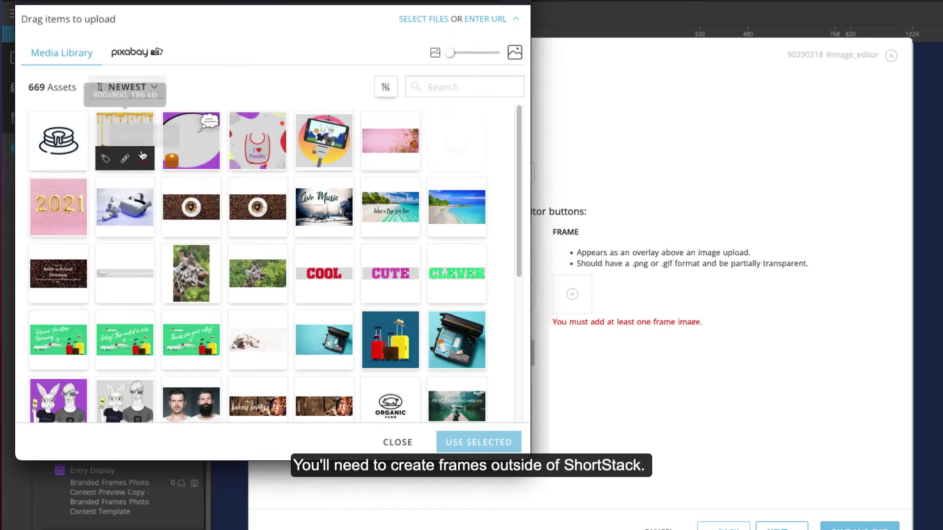
{"action": "left_click", "coordinate": [134, 138]}
{"action": "left_click", "coordinate": [479, 442]}
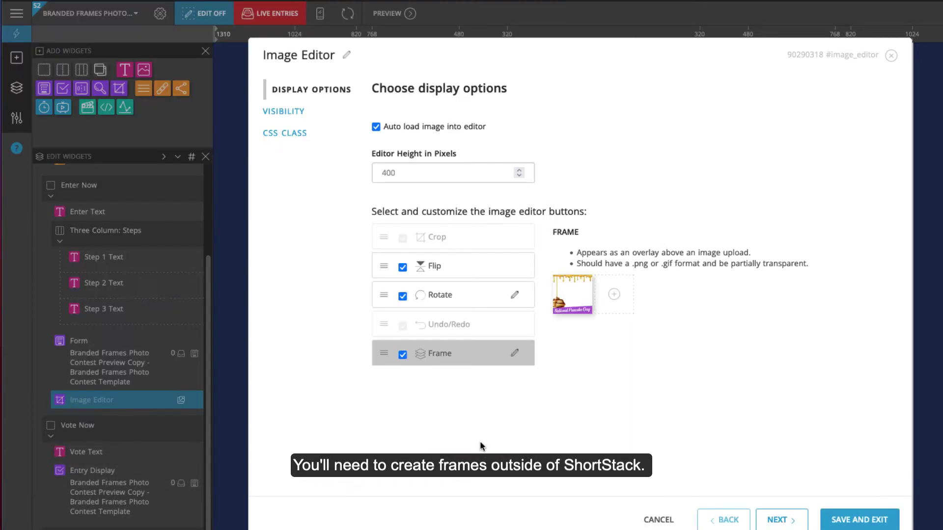
{"action": "left_click", "coordinate": [614, 294]}
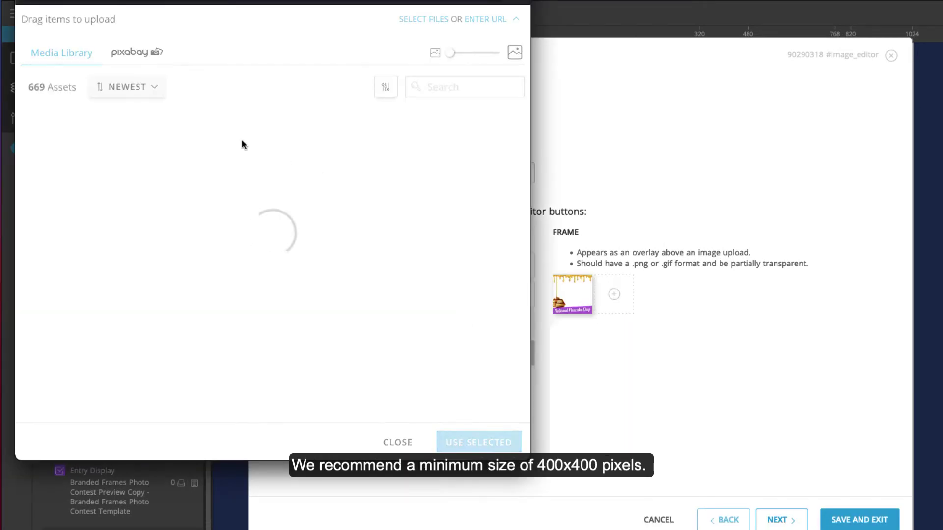
{"action": "left_click", "coordinate": [199, 143]}
{"action": "left_click", "coordinate": [487, 443]}
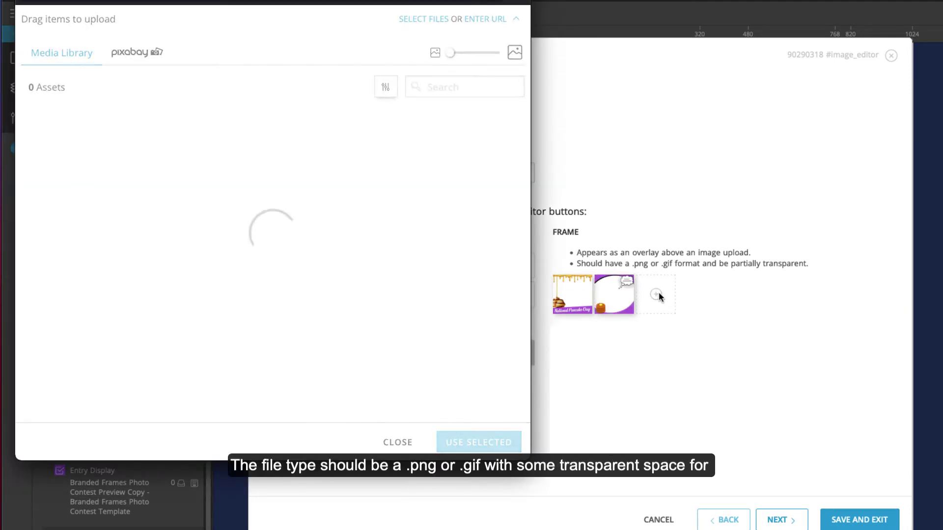
{"action": "left_click", "coordinate": [263, 136]}
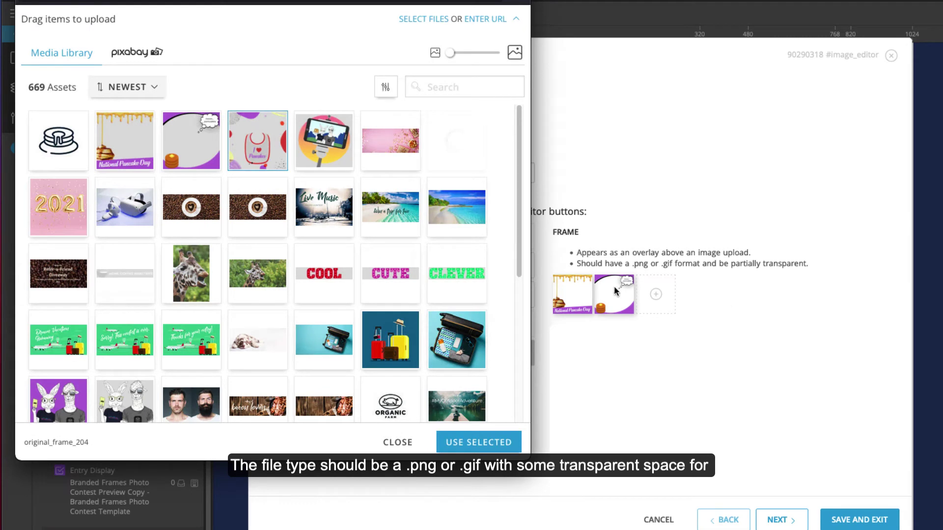
{"action": "left_click", "coordinate": [514, 441]}
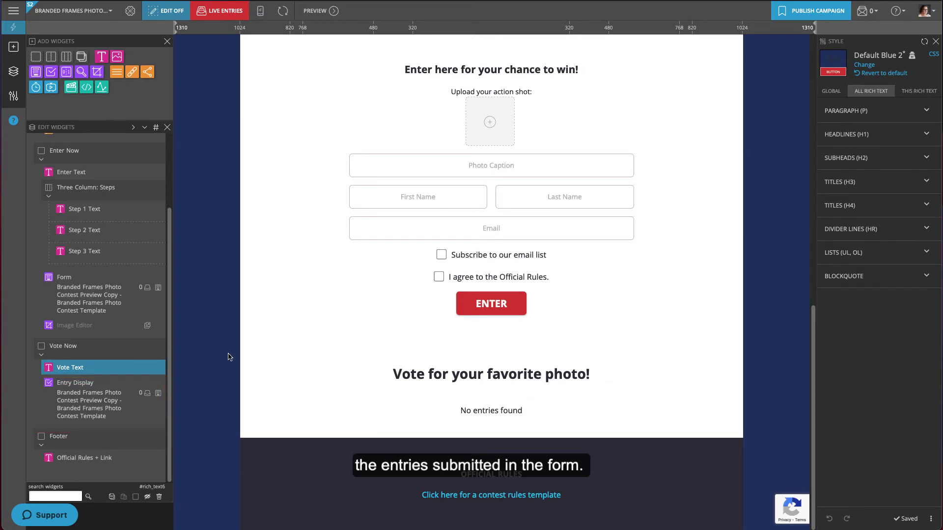
{"action": "left_click", "coordinate": [157, 386]}
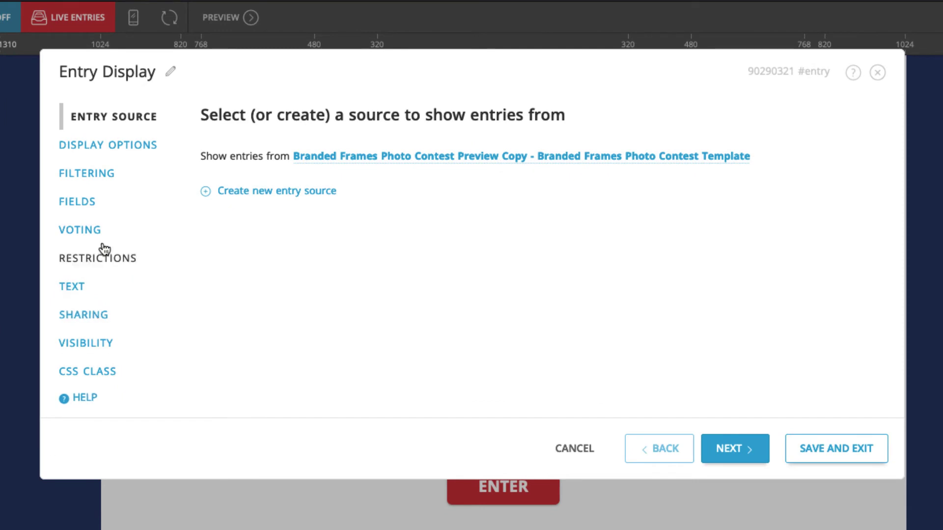
{"action": "left_click", "coordinate": [92, 231]}
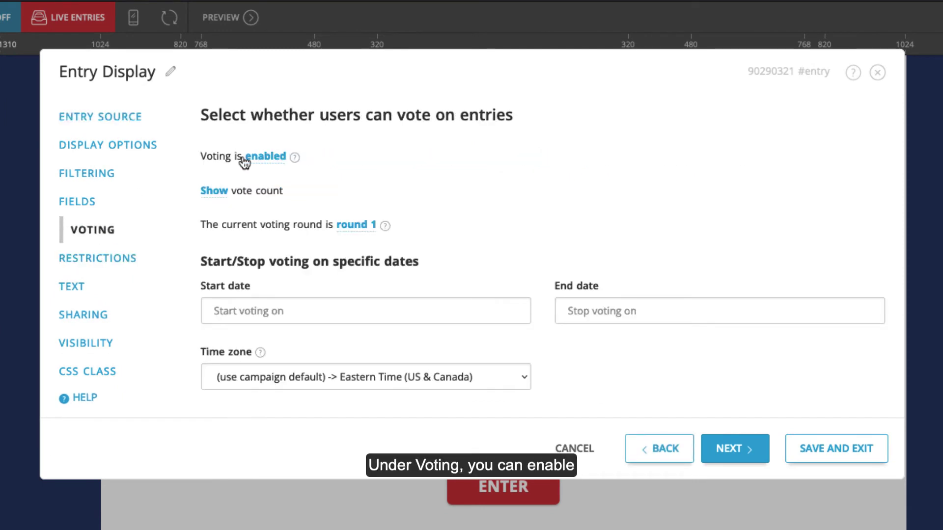
{"action": "left_click", "coordinate": [267, 156]}
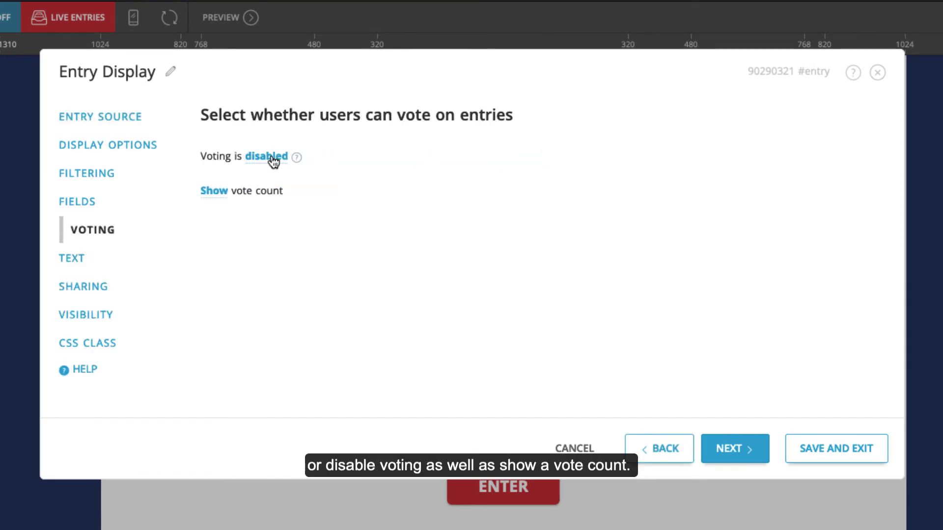
{"action": "left_click", "coordinate": [268, 156]}
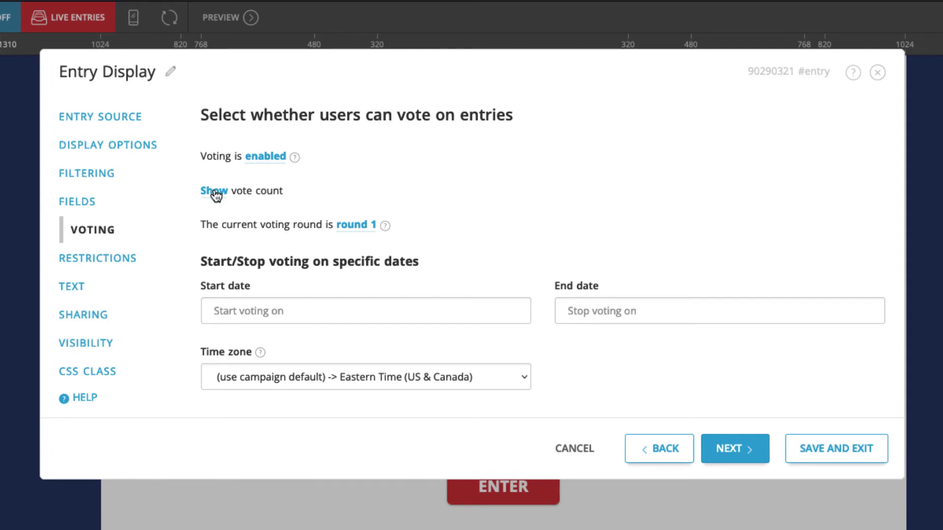
{"action": "left_click", "coordinate": [104, 260]}
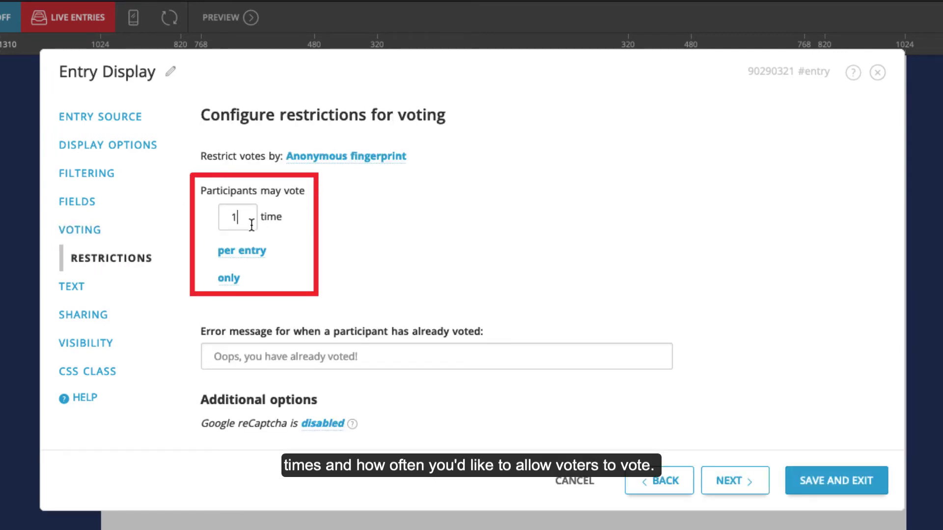
{"action": "double_click", "coordinate": [223, 222]}
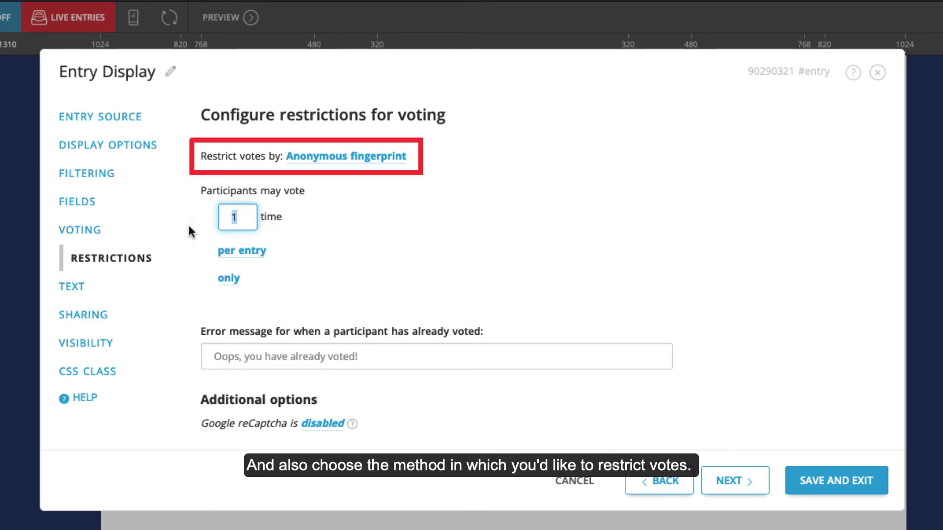
{"action": "left_click", "coordinate": [823, 478]}
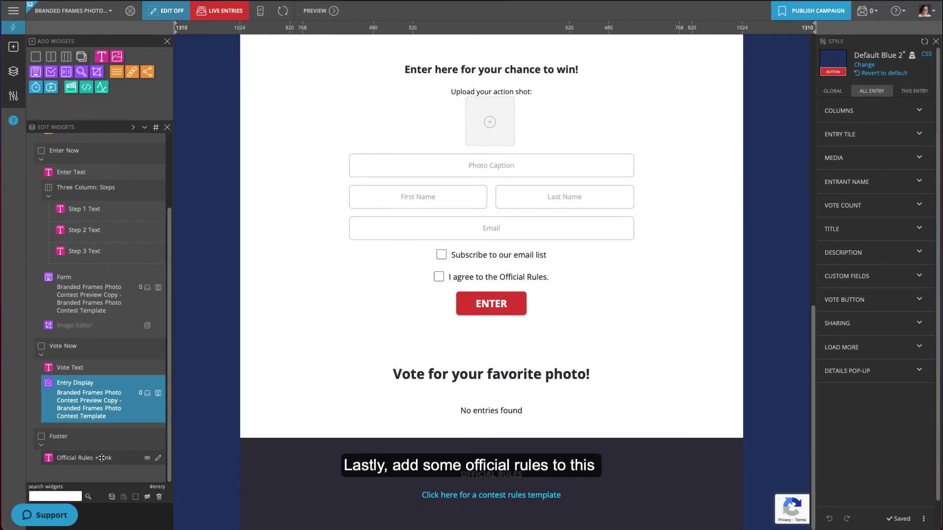
- Replace the contest rules template link with the library's Lorem ipsum paragraph under OFFICIAL RULES
{"action": "left_click", "coordinate": [155, 459]}
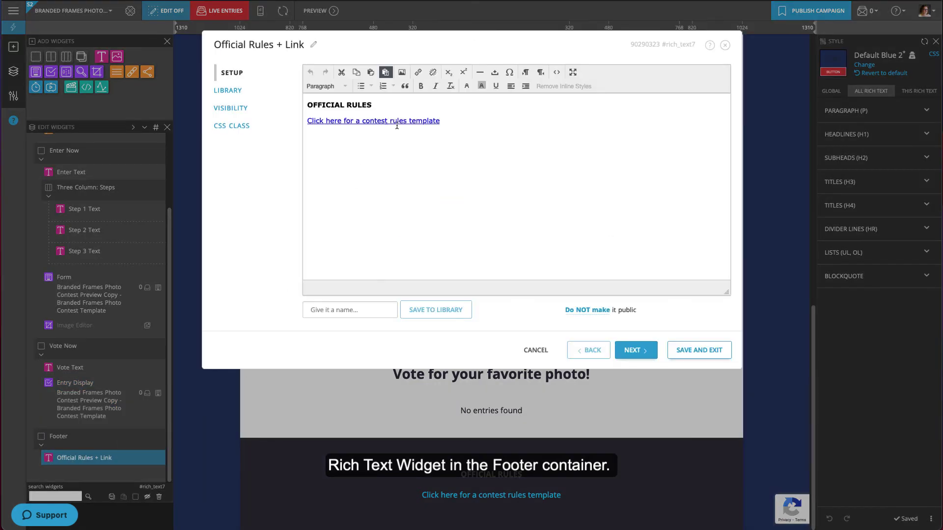
{"action": "left_click_drag", "start_coordinate": [450, 120], "coordinate": [297, 124]}
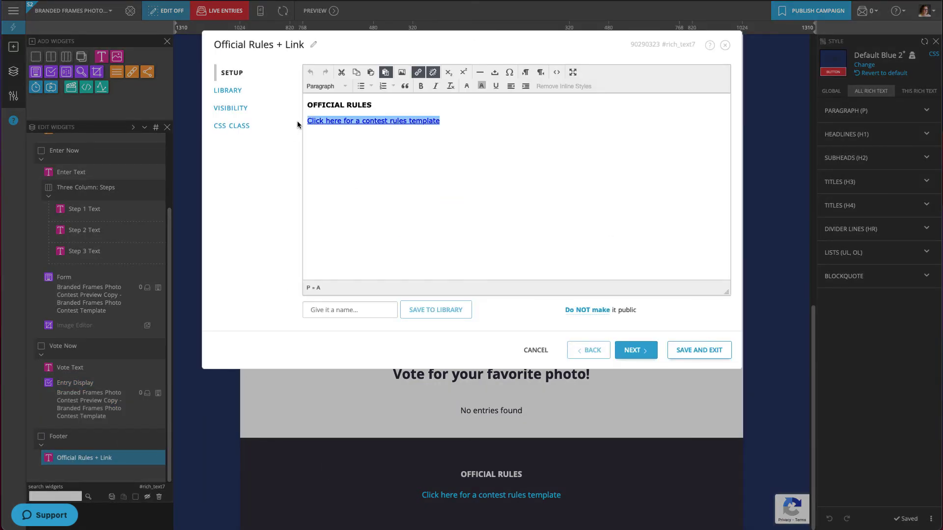
{"action": "left_click", "coordinate": [236, 90]}
{"action": "left_click", "coordinate": [328, 101]}
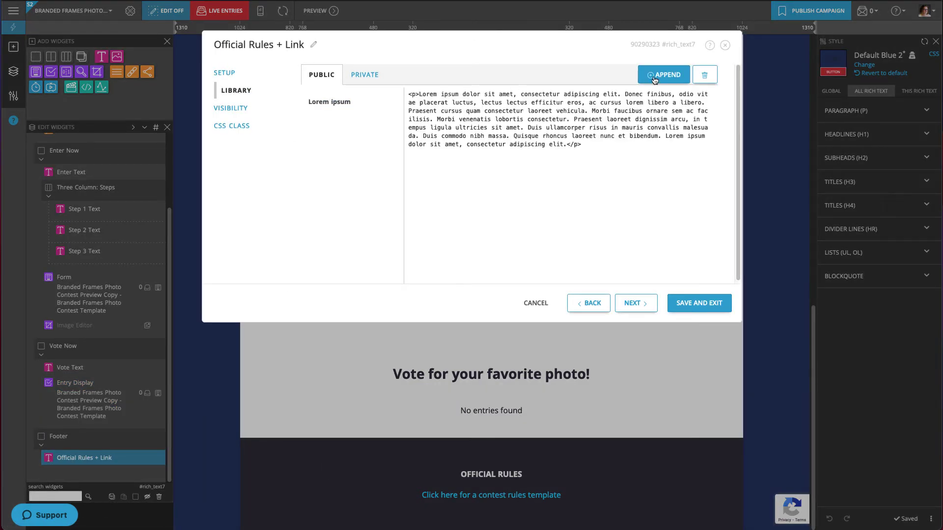
{"action": "left_click", "coordinate": [655, 78]}
{"action": "key", "text": "Up"}
{"action": "key", "text": "BackSpace"}
{"action": "key", "text": "BackSpace"}
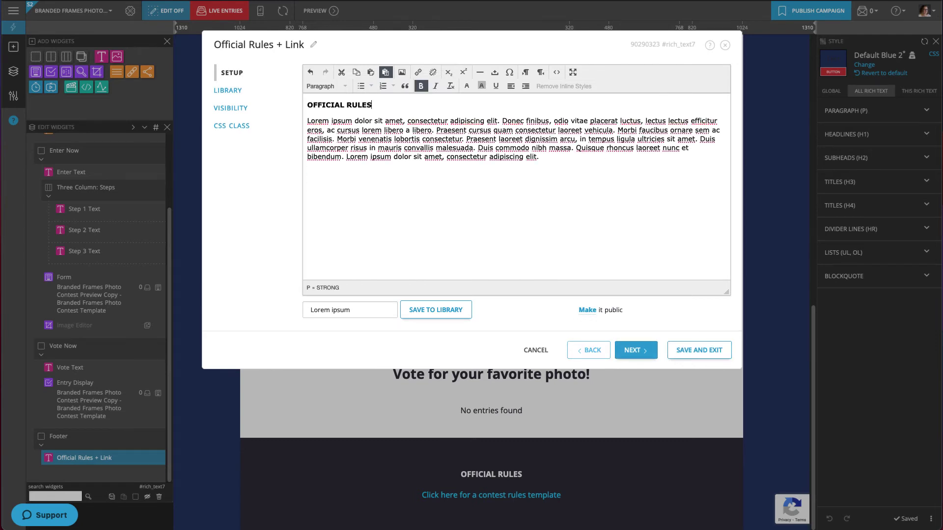
{"action": "left_click", "coordinate": [702, 349]}
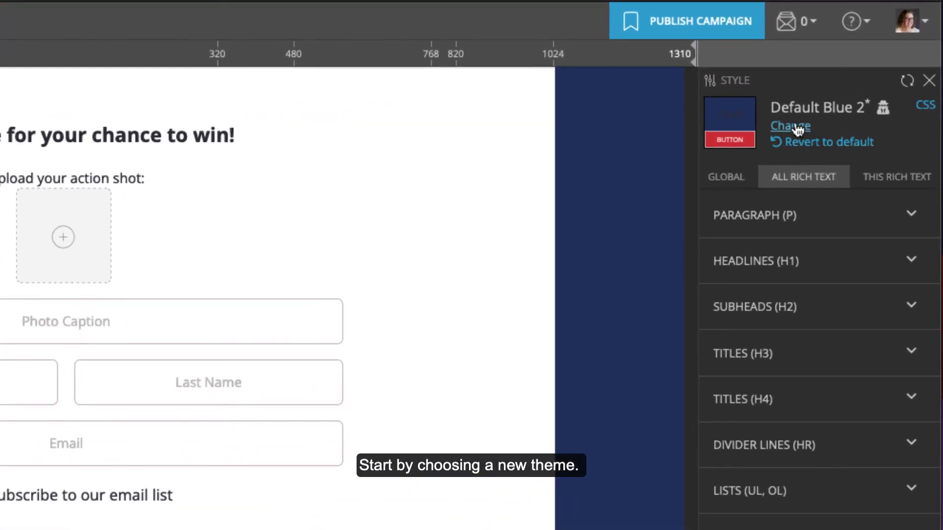
- Switch the campaign's theme to Bubblegum
{"action": "left_click", "coordinate": [797, 127]}
{"action": "left_click", "coordinate": [772, 219]}
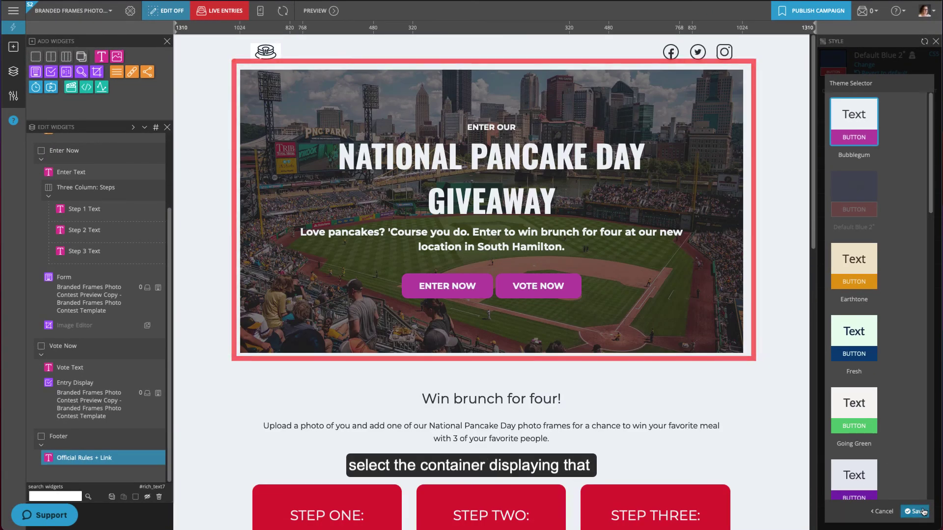
{"action": "left_click_drag", "start_coordinate": [170, 360], "coordinate": [175, 232]}
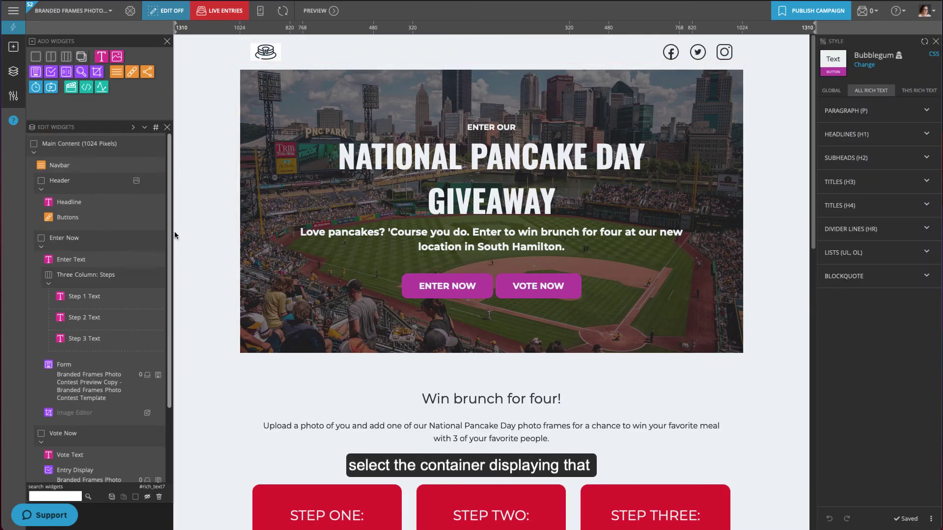
- Replace the header's stadium background photo with a solid purple colour
{"action": "left_click", "coordinate": [103, 184]}
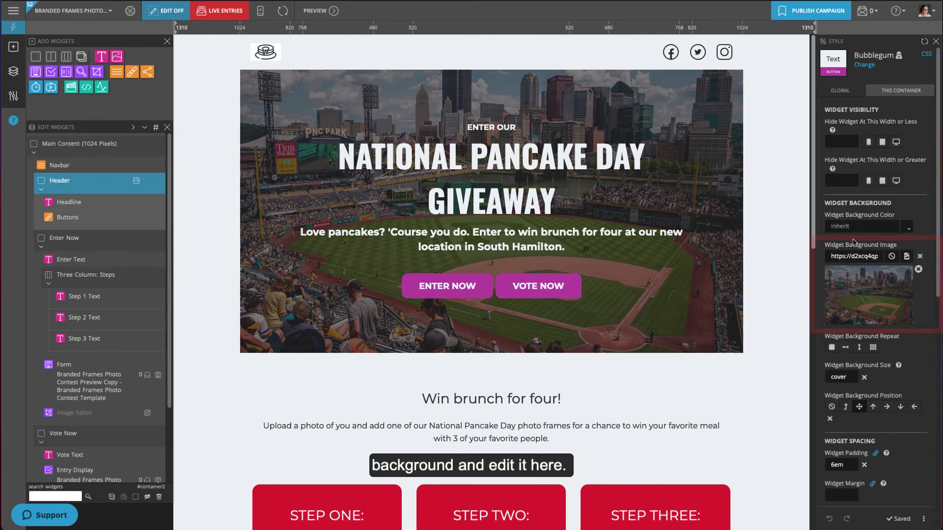
{"action": "left_click", "coordinate": [918, 269]}
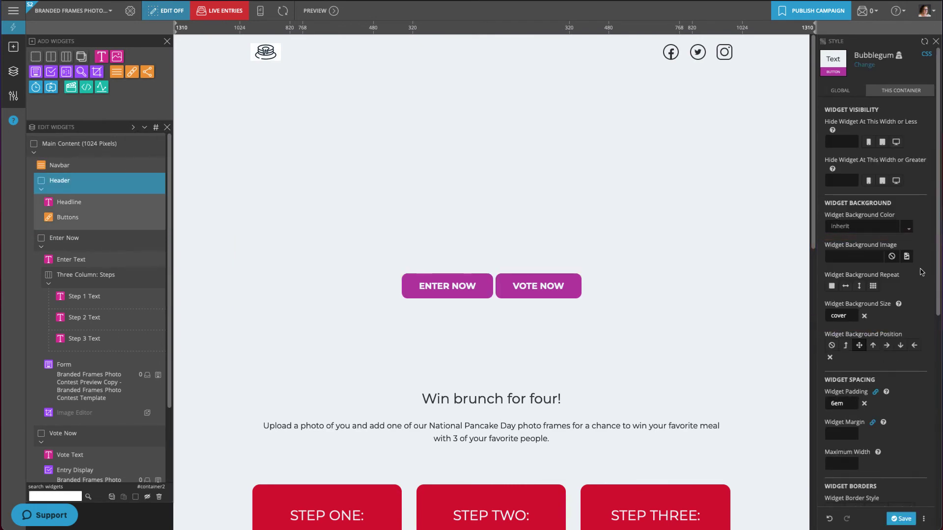
{"action": "left_click", "coordinate": [908, 227]}
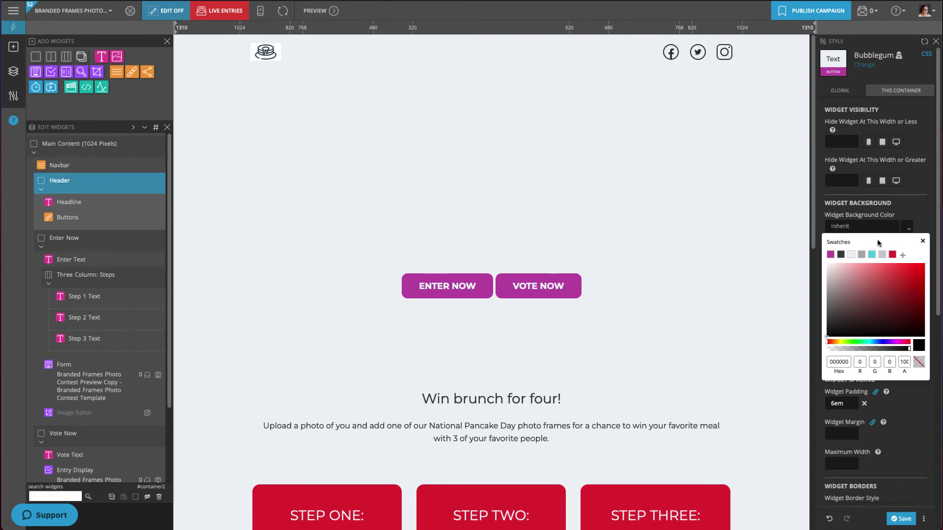
{"action": "left_click", "coordinate": [829, 255]}
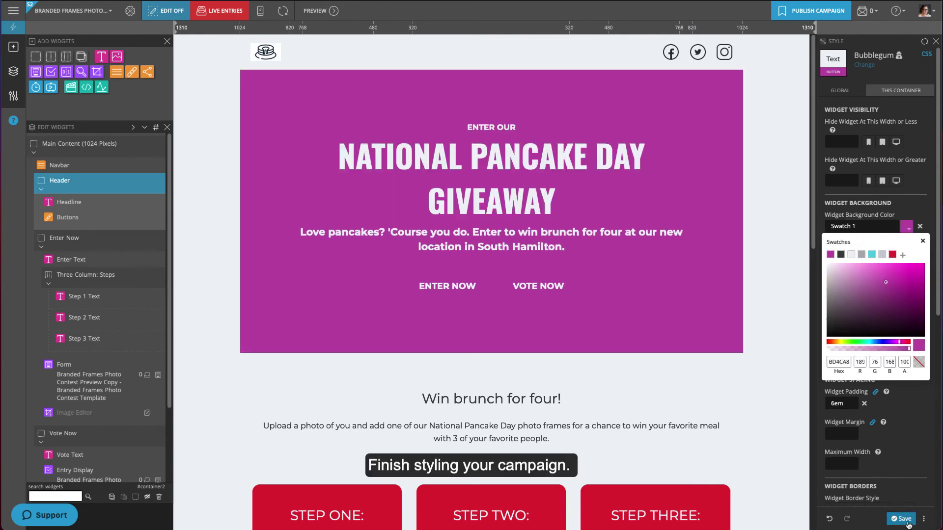
{"action": "left_click", "coordinate": [903, 519]}
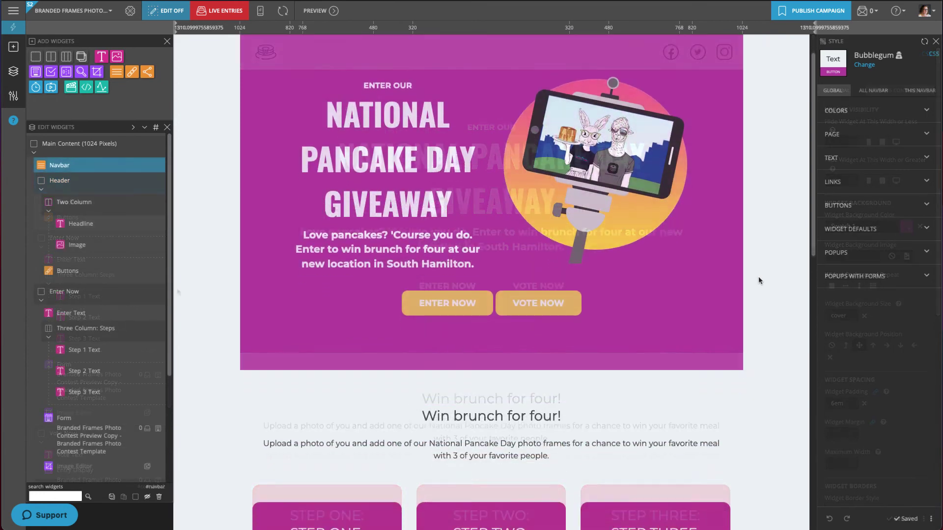
{"action": "scroll", "coordinate": [759, 280], "scroll_direction": "down", "scroll_amount": 5}
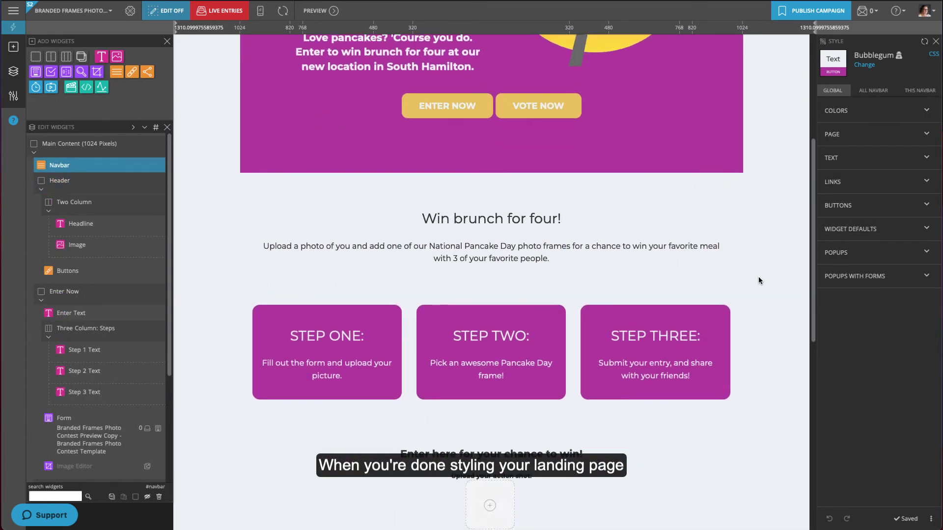
{"action": "scroll", "coordinate": [758, 281], "scroll_direction": "down", "scroll_amount": 7}
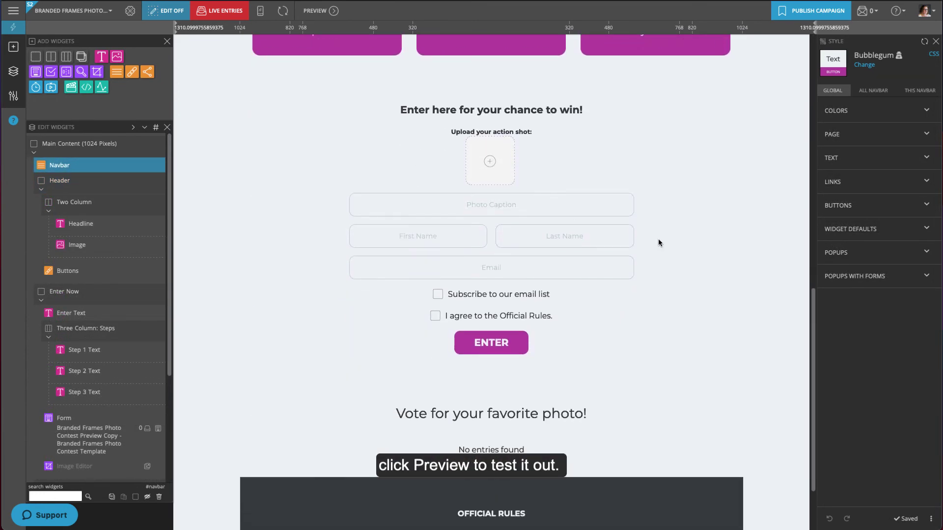
- In the preview, upload a test photo and apply the second pancake frame
{"action": "left_click", "coordinate": [316, 15]}
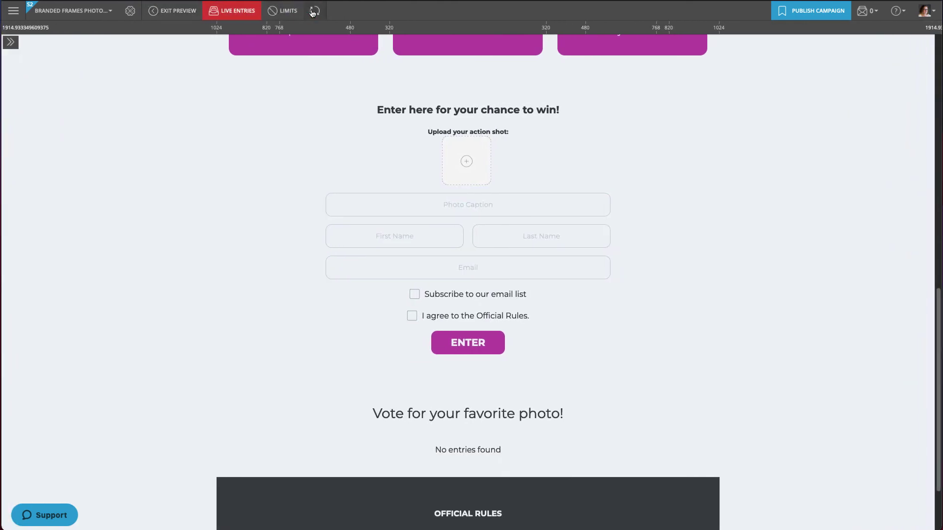
{"action": "left_click", "coordinate": [462, 161]}
{"action": "left_click", "coordinate": [408, 107]}
{"action": "left_click", "coordinate": [626, 254]}
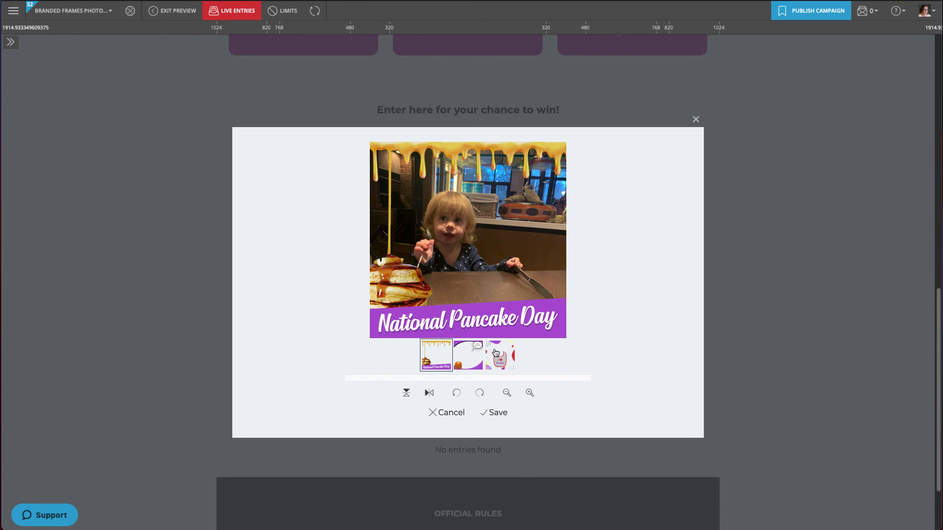
{"action": "left_click", "coordinate": [475, 355]}
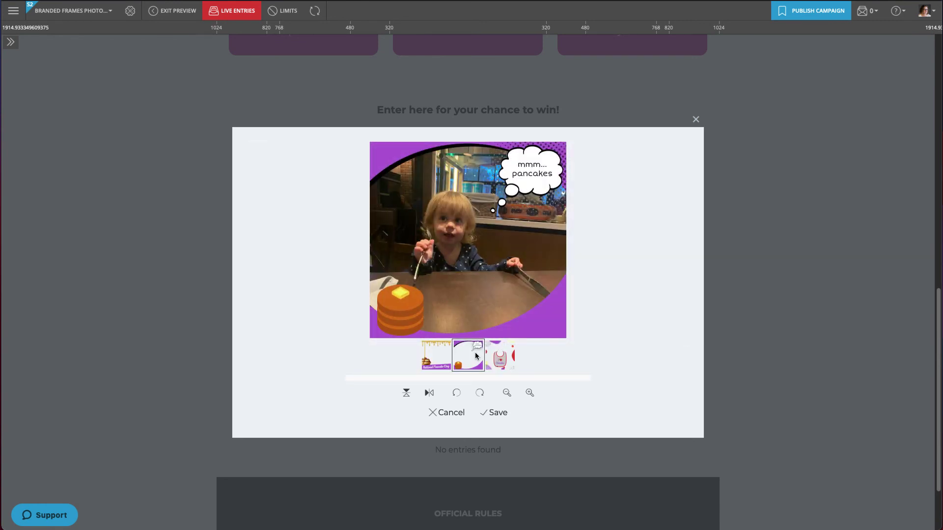
{"action": "left_click", "coordinate": [503, 413]}
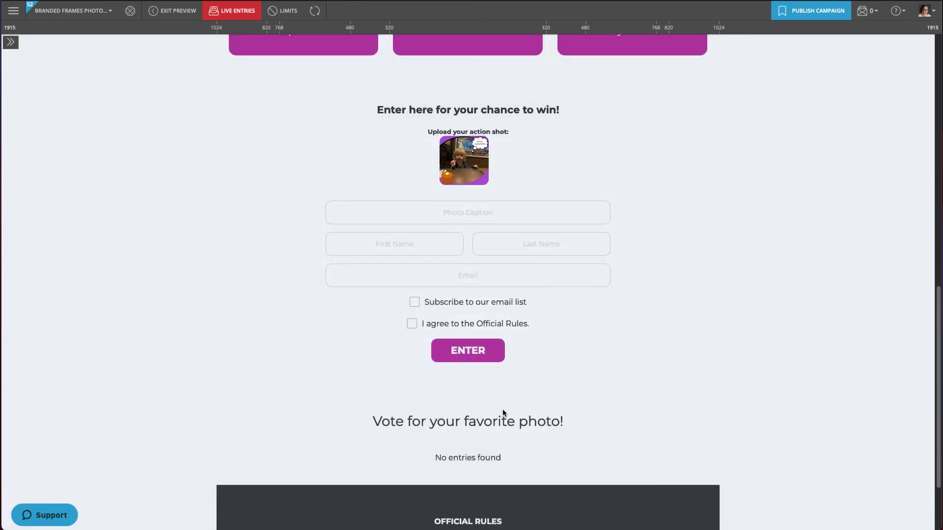
- Submit the entry captioned 'Where's my pancakes?' with name, email list opt-in and rules agreement
{"action": "left_click", "coordinate": [461, 213]}
{"action": "type", "text": "Where's my pancakes?"}
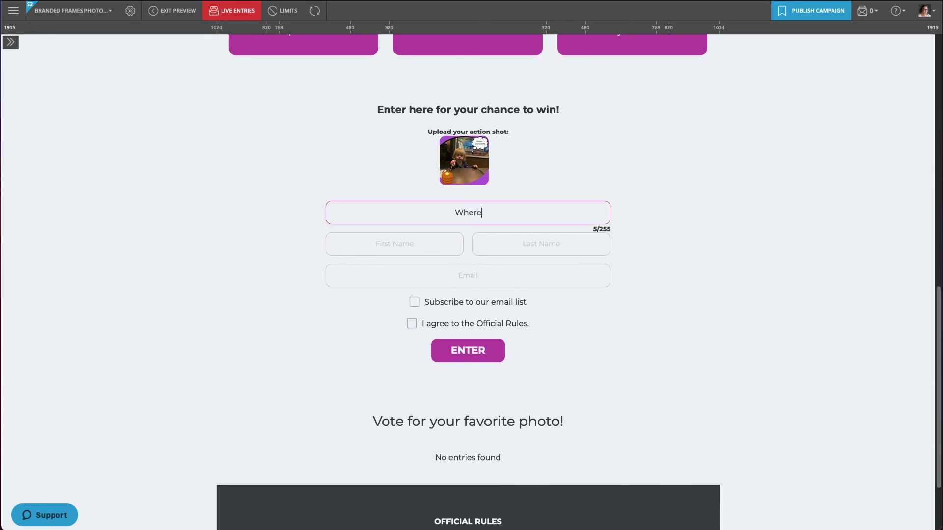
{"action": "left_click", "coordinate": [432, 240]}
{"action": "type", "text": "P"}
{"action": "key", "text": "Tab"}
{"action": "type", "text": "McNatt"}
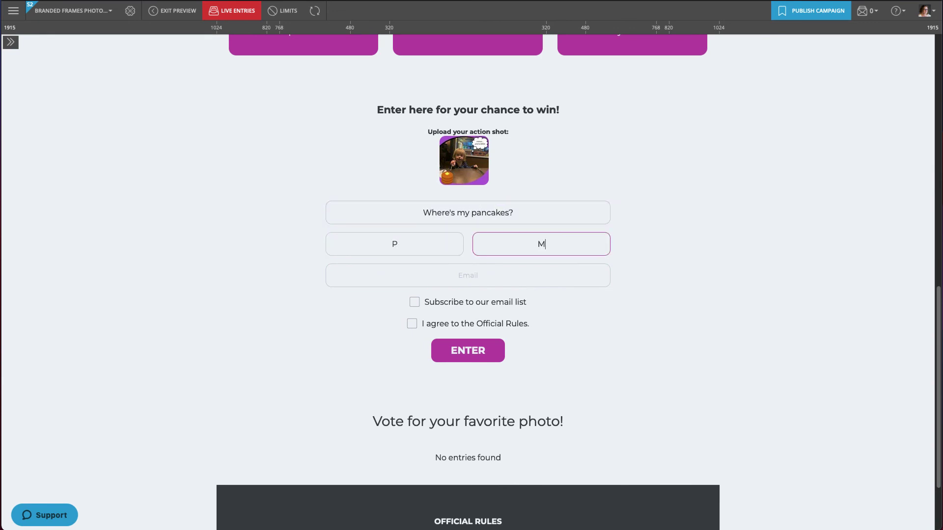
{"action": "key", "text": "Tab"}
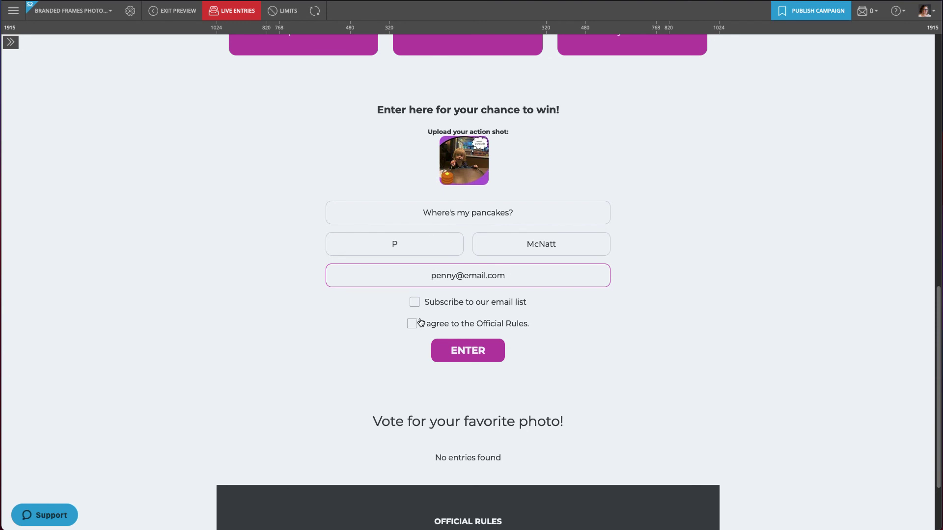
{"action": "left_click", "coordinate": [412, 323]}
{"action": "left_click", "coordinate": [414, 302]}
{"action": "scroll", "coordinate": [468, 295], "scroll_direction": "down", "scroll_amount": 2}
{"action": "left_click", "coordinate": [469, 252]}
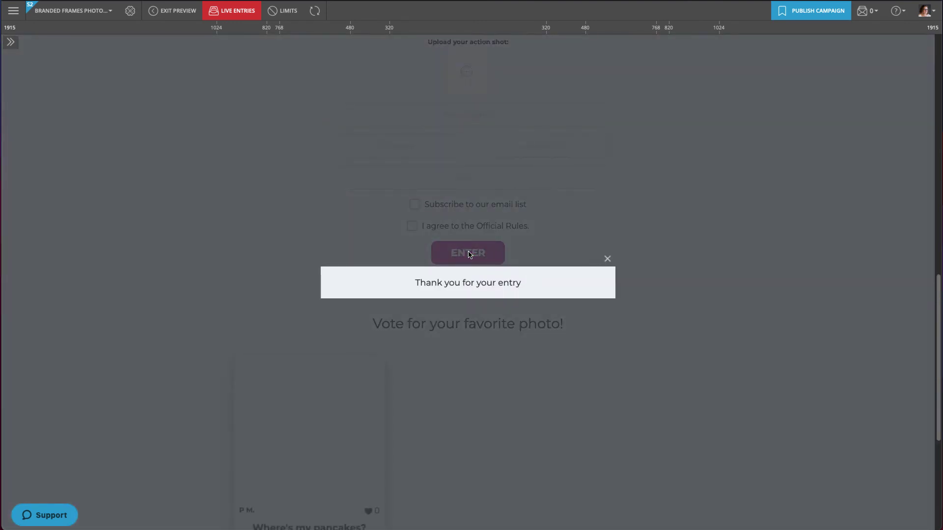
{"action": "left_click", "coordinate": [607, 259]}
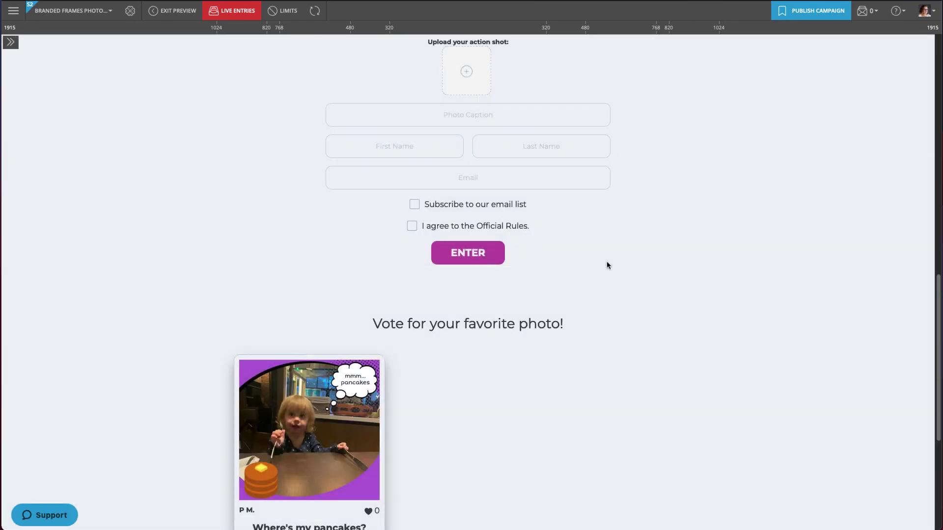
{"action": "scroll", "coordinate": [603, 261], "scroll_direction": "down", "scroll_amount": 5}
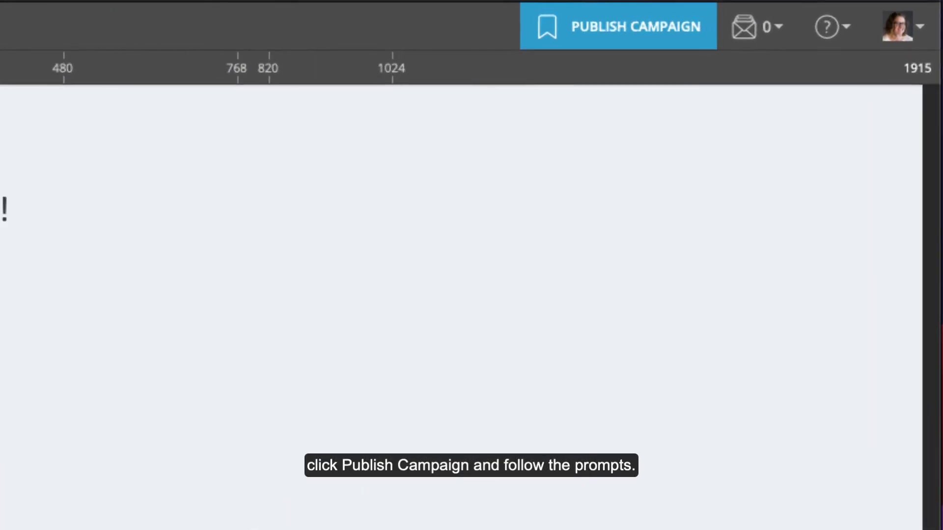
- Publish as a stand-alone landing page at m.lndg.page/l3KKqZ and begin editing its subdomain
{"action": "left_click", "coordinate": [613, 32]}
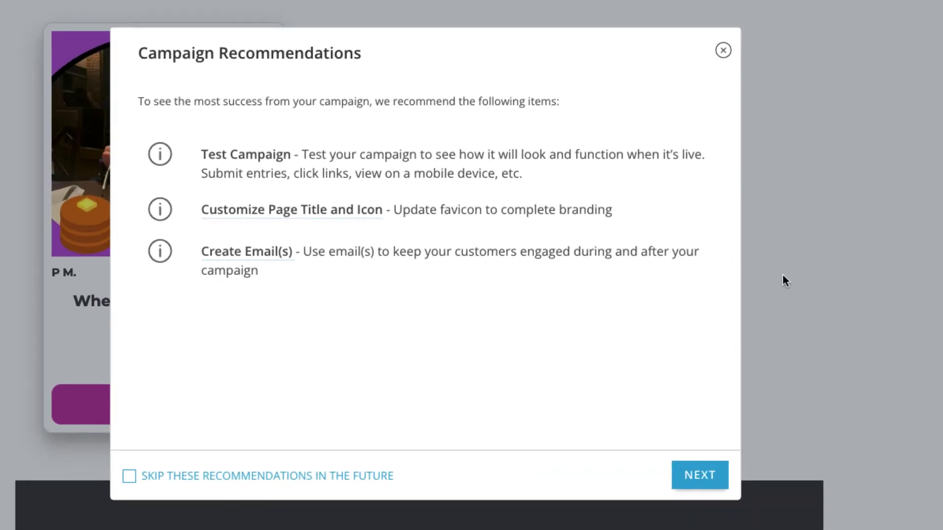
{"action": "left_click", "coordinate": [707, 464]}
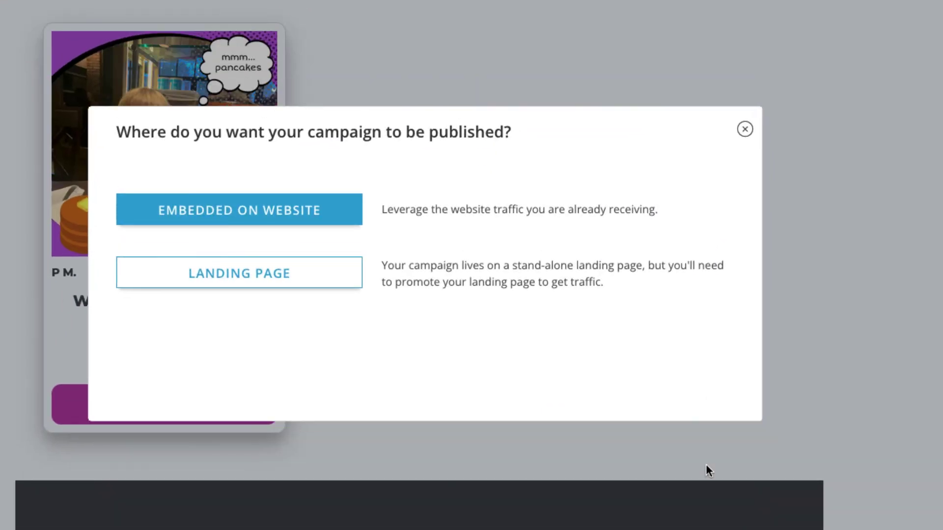
{"action": "left_click", "coordinate": [232, 271]}
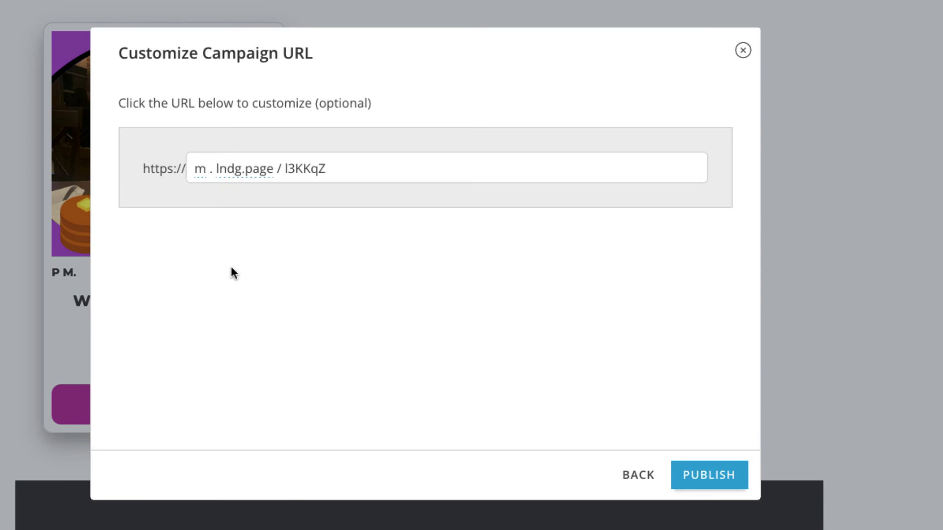
{"action": "left_click", "coordinate": [205, 178]}
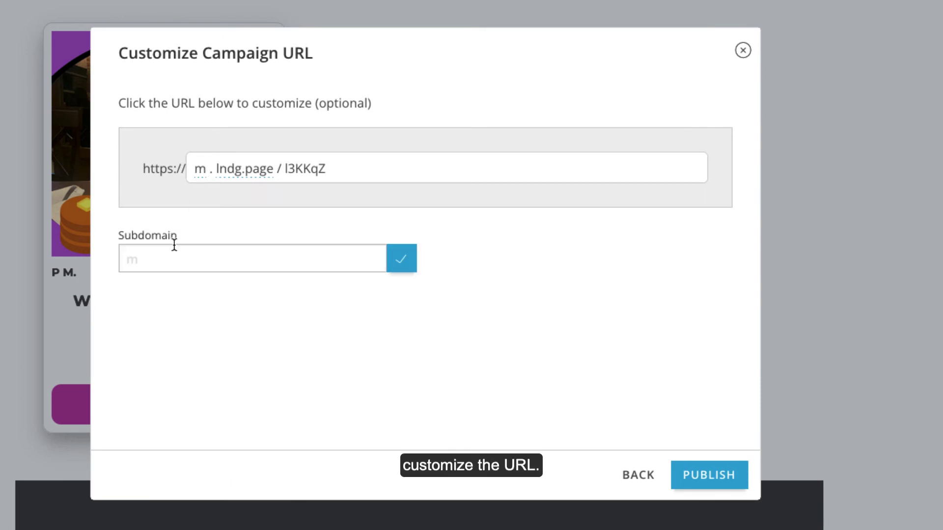